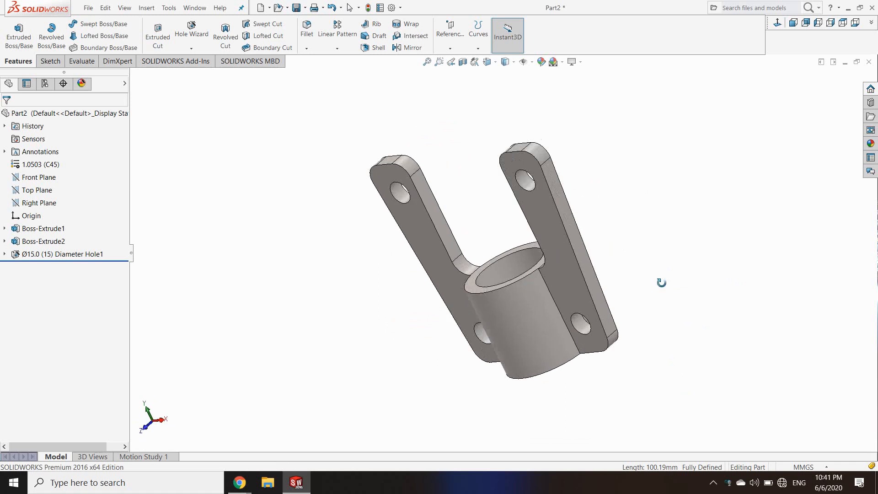
Create a new part document
scroll(628, 336, "down", 2)
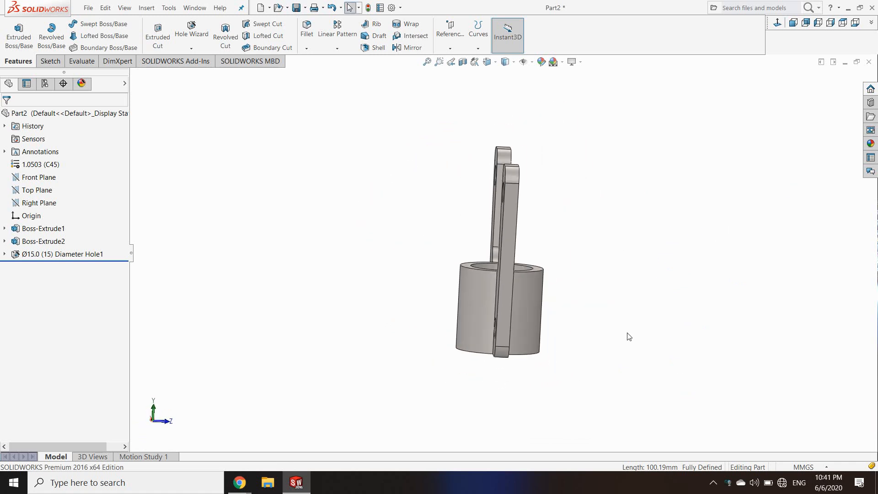
middle_click_drag(606, 295, 713, 357)
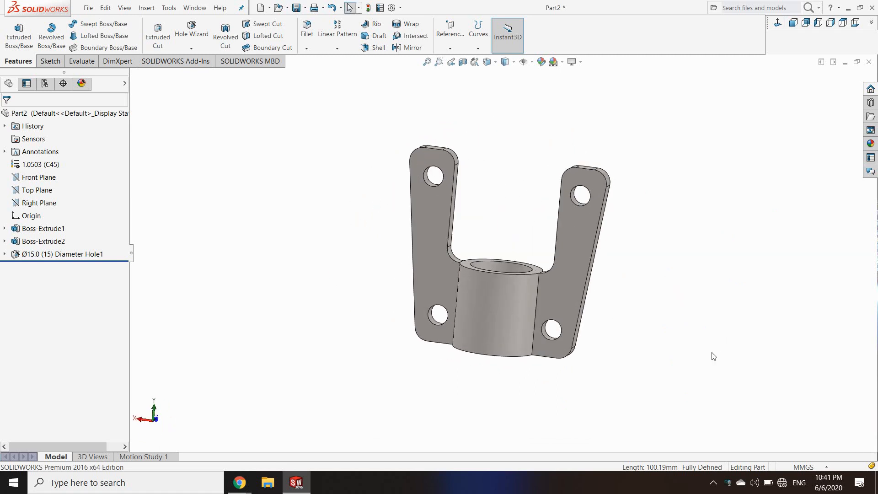
left_click(260, 8)
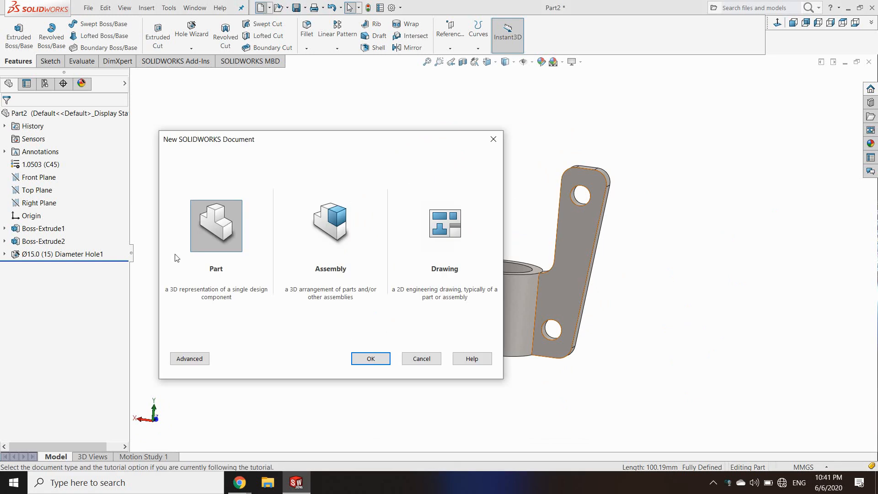
left_click(366, 359)
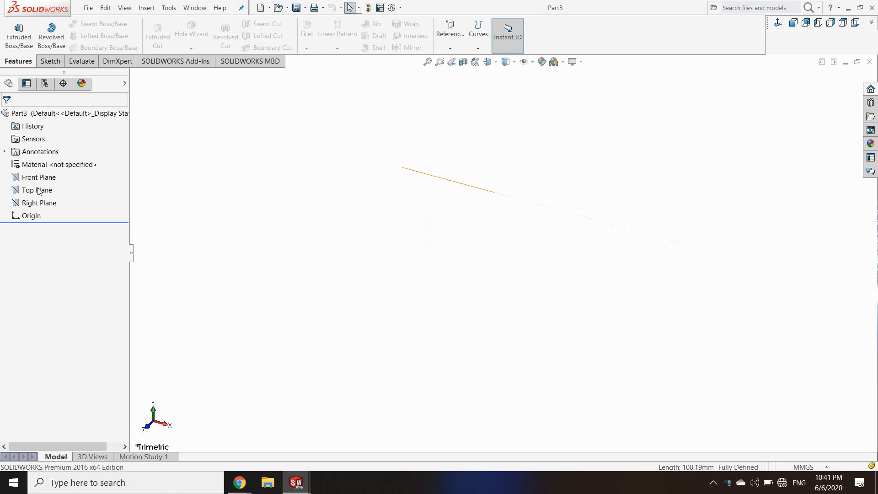
Sketch two concentric circles on the Top Plane, centred on the origin, with radii of about 37 mm and 22 mm
left_click(19, 38)
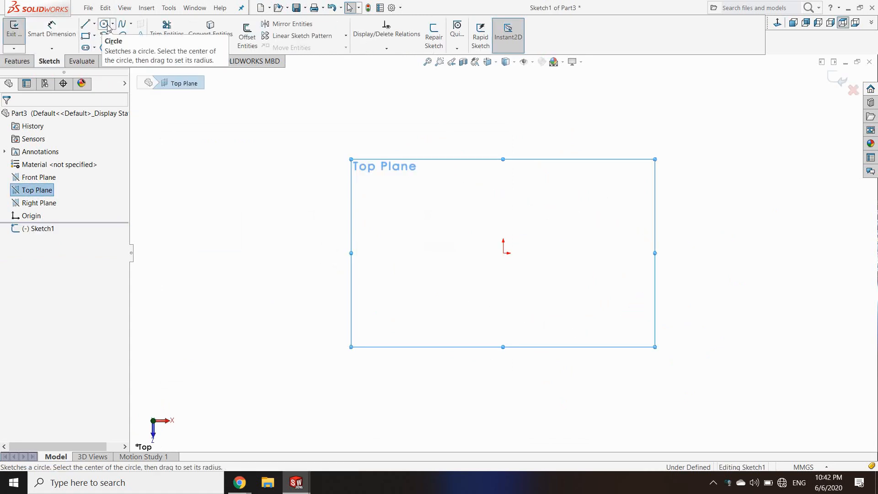
left_click(108, 25)
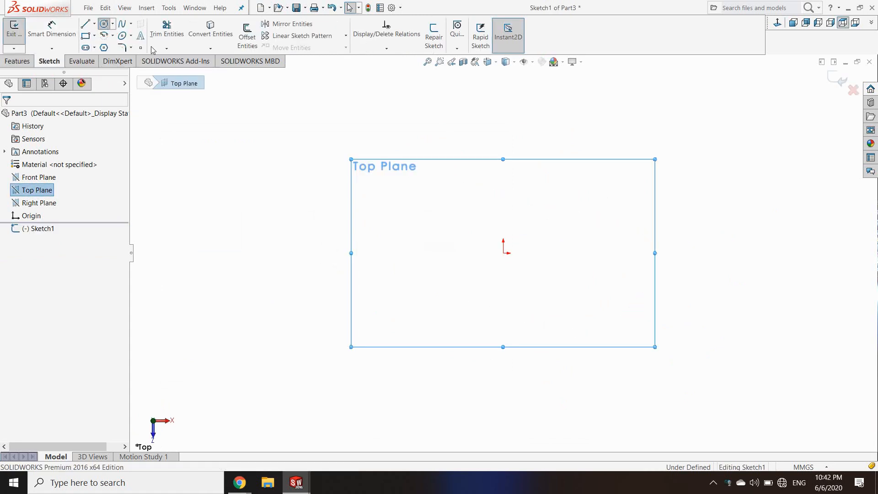
mouse_move(503, 253)
left_mouse_down()
mouse_move(520, 242)
mouse_move(536, 204)
left_mouse_up()
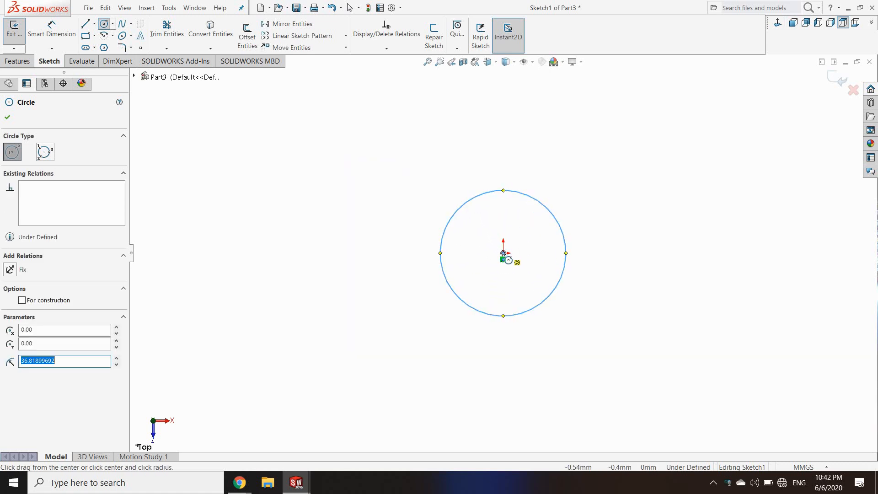
left_click_drag(503, 253, 529, 227)
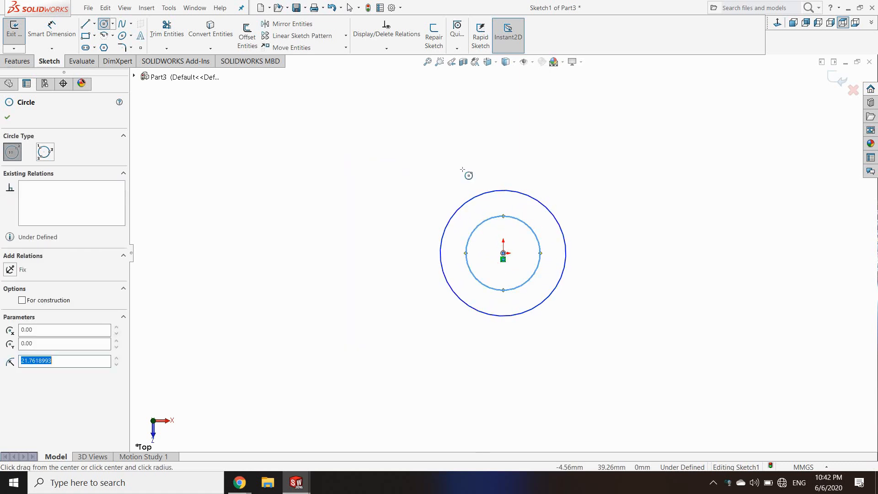
Dimension the outer circle's diameter as 60 mm
left_click(52, 29)
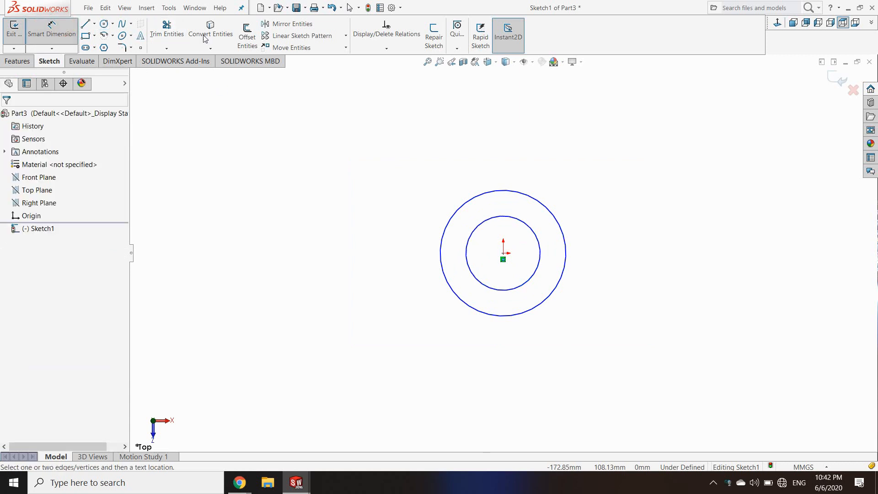
left_click(573, 162)
left_click(572, 162)
type("60")
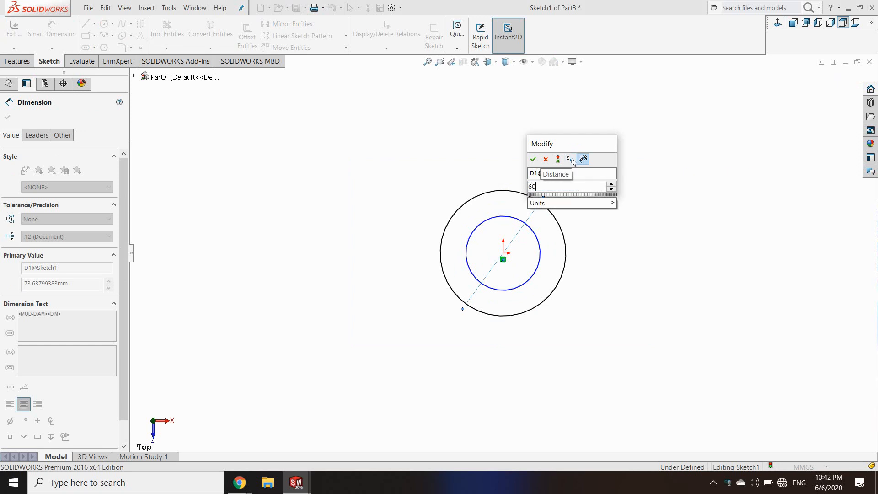
key("Return")
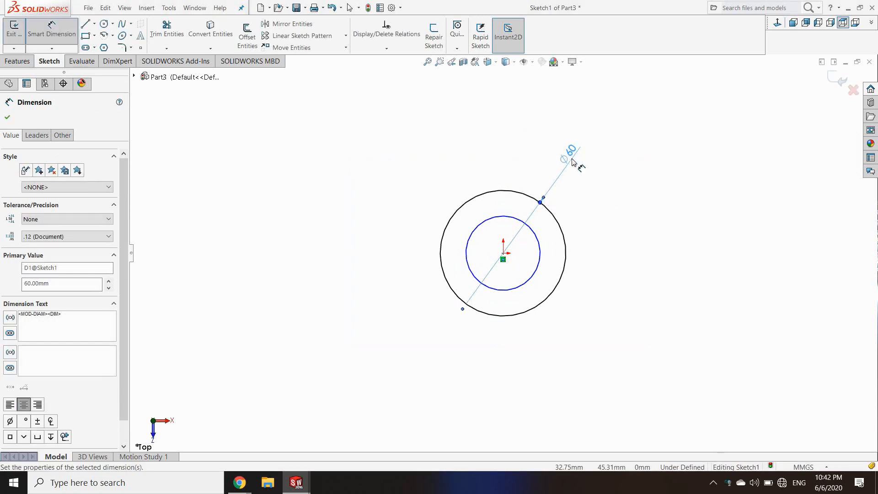
Dimension the inner circle's diameter as 45 mm
left_click(506, 223)
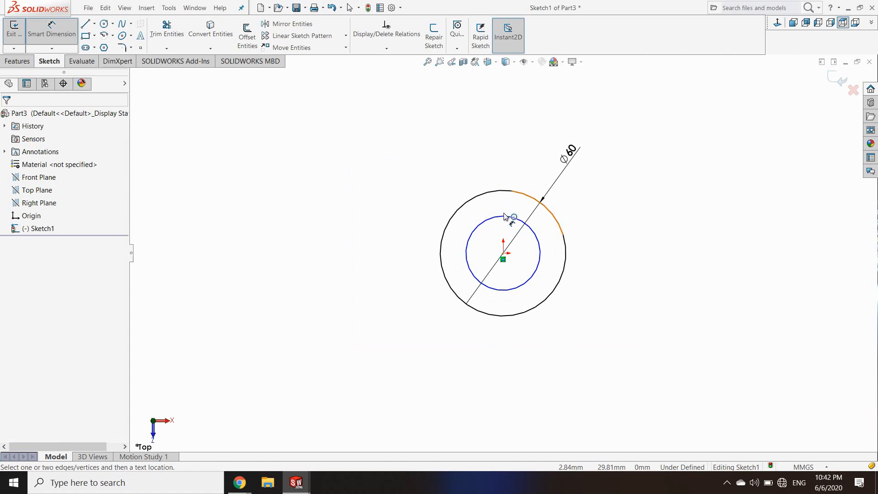
left_click(536, 161)
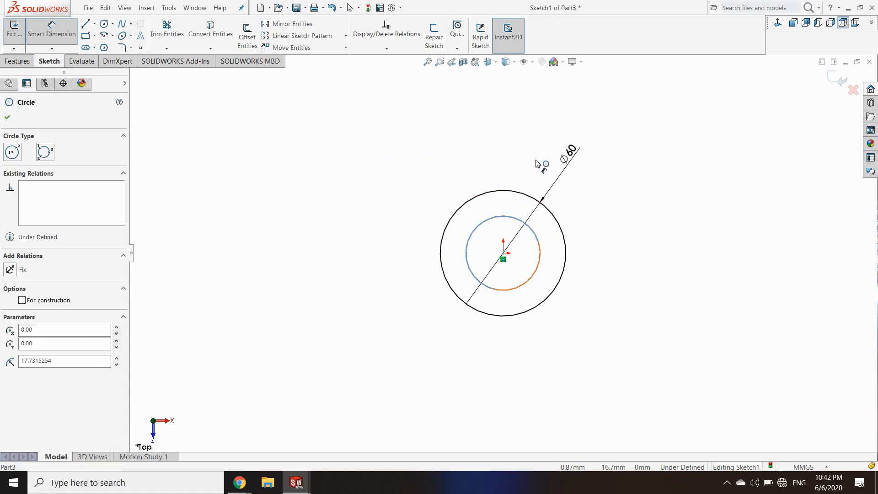
left_click(536, 163)
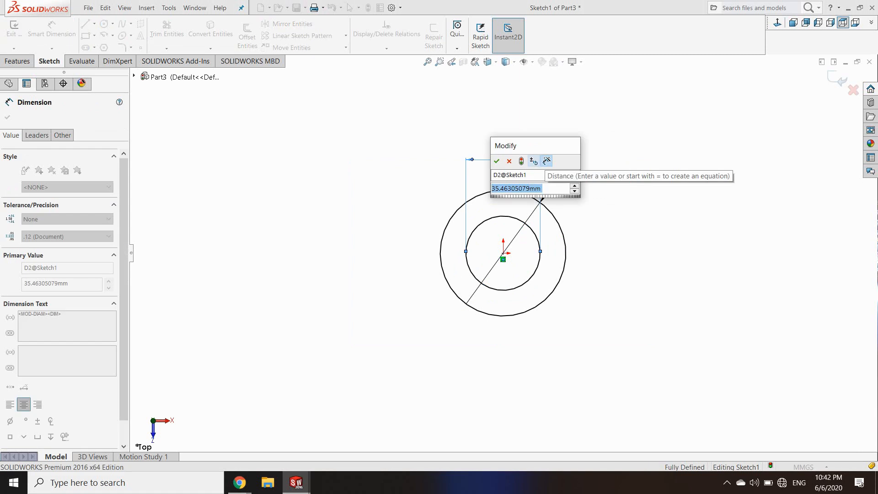
type("45")
key("Return")
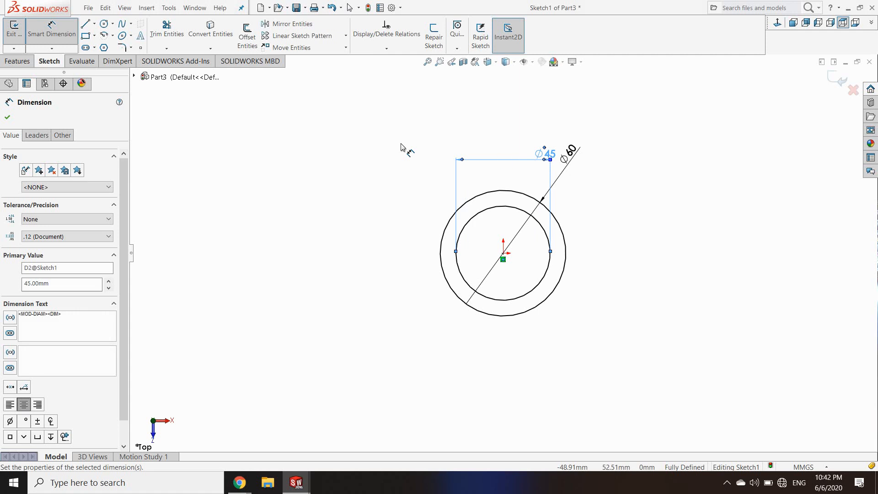
Extrude the ring profile 60 mm with the Mid Plane end condition
left_click(5, 36)
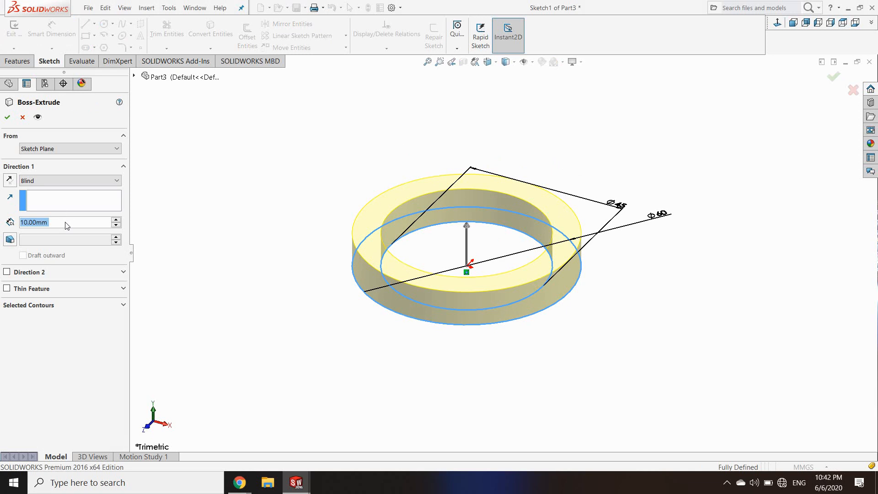
type("60")
key("Return")
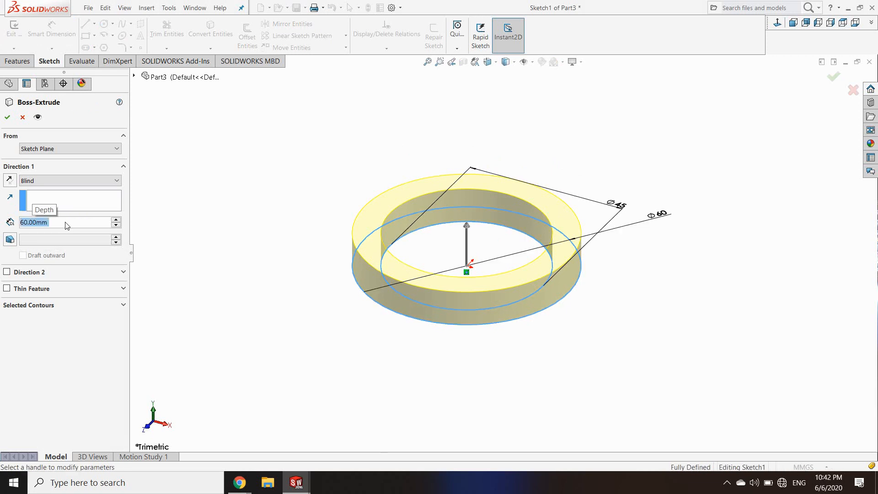
left_click(66, 178)
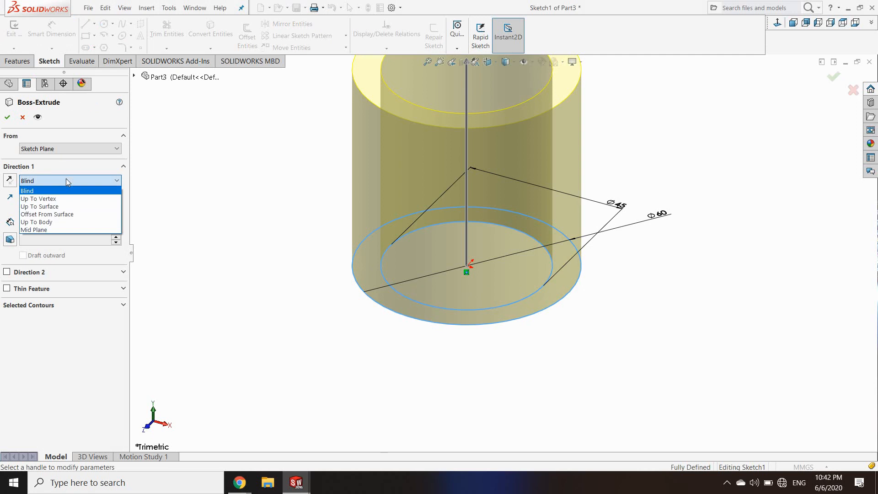
left_click(45, 230)
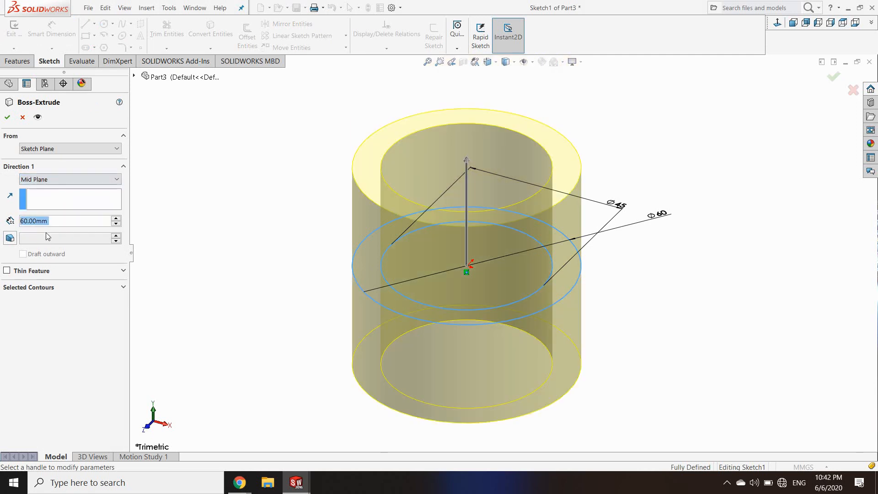
left_click(7, 118)
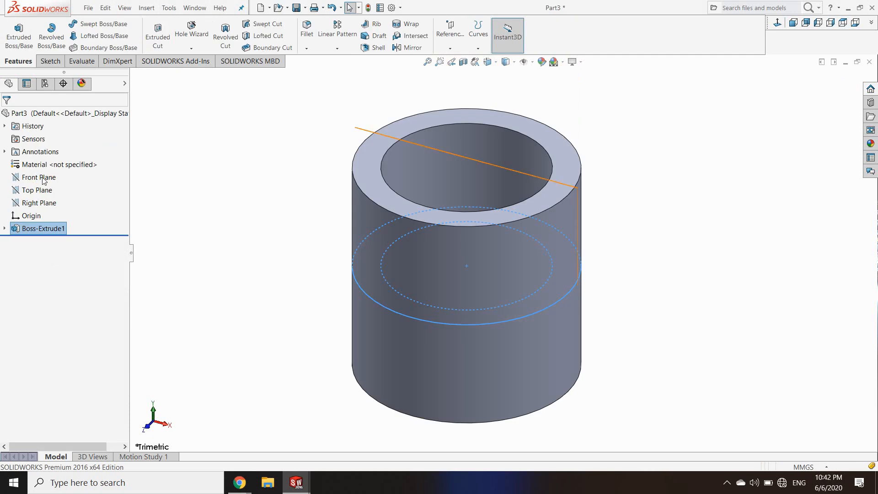
Start a sketch on the Front Plane and orient the view normal to it
left_click(21, 34)
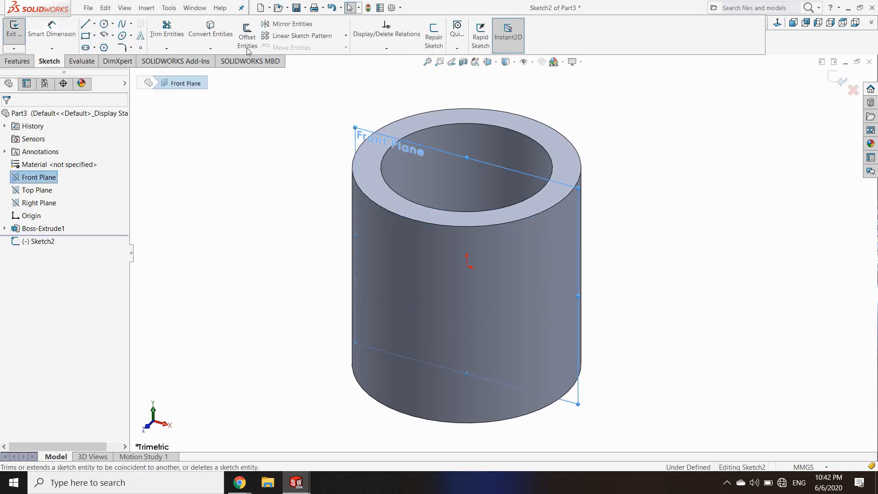
left_click(776, 24)
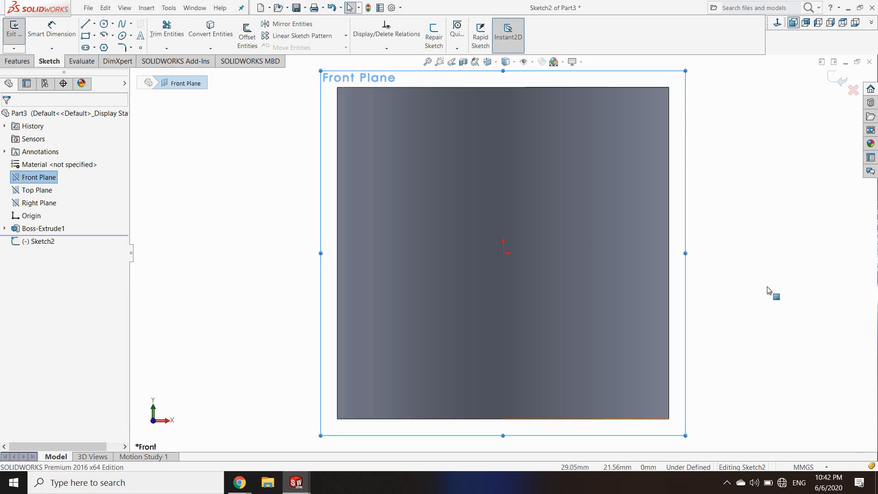
scroll(763, 292, "down", 3)
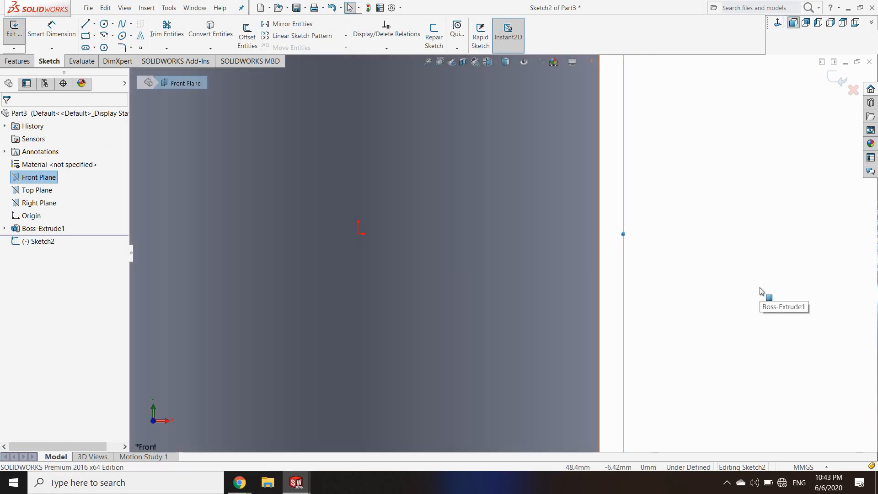
key("f")
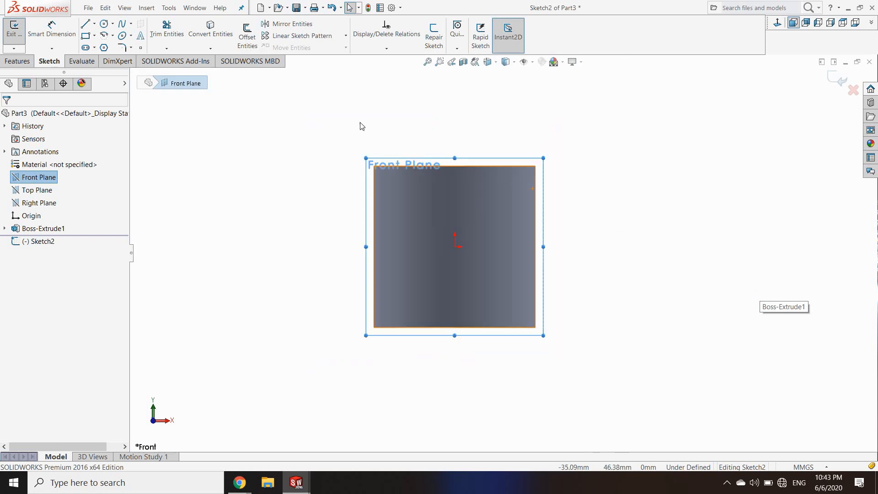
scroll(362, 127, "down", 2)
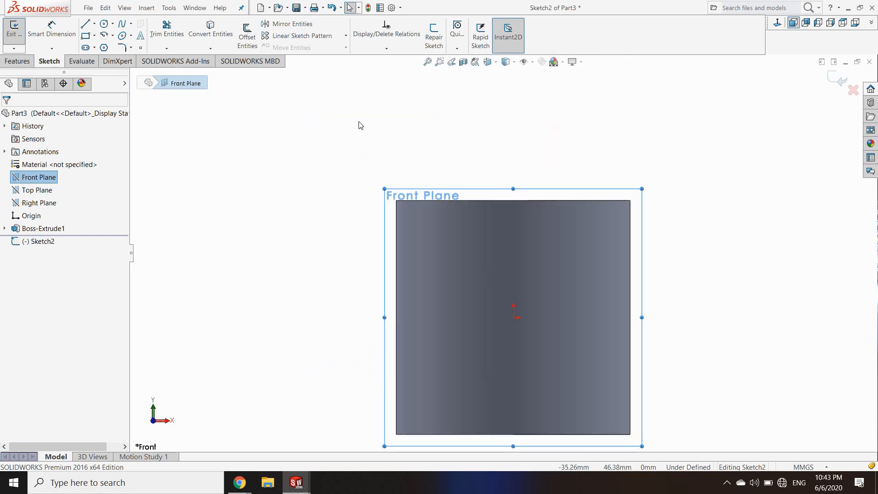
Sketch a closed six-line arm profile left of the cylinder, slanting outward from its bottom edge to above its top, stepping back to its top edge
left_click(88, 24)
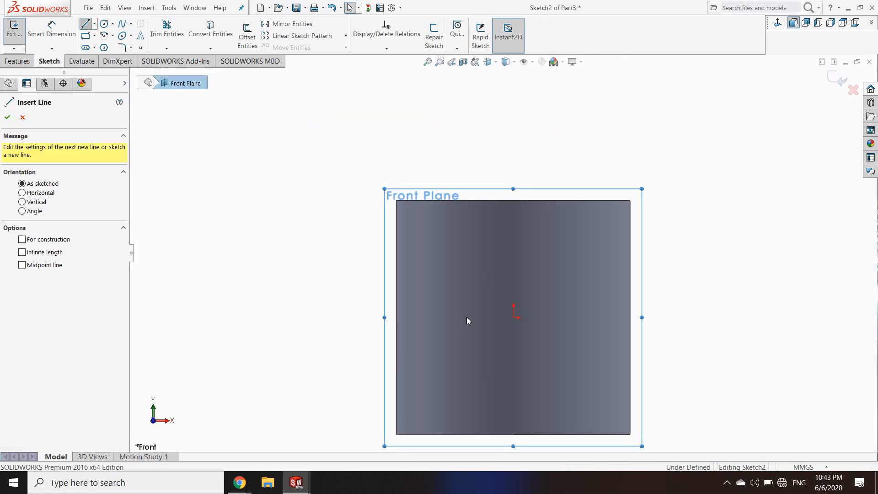
left_click(420, 434)
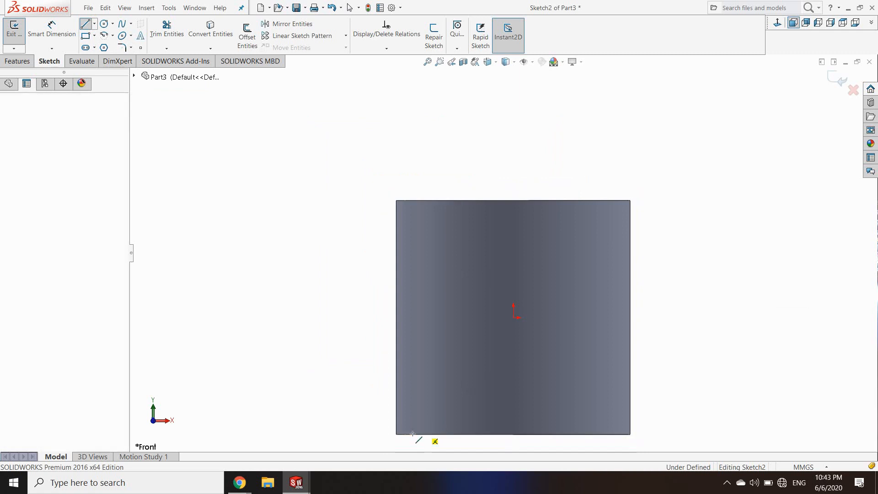
left_click(335, 434)
left_click(287, 106)
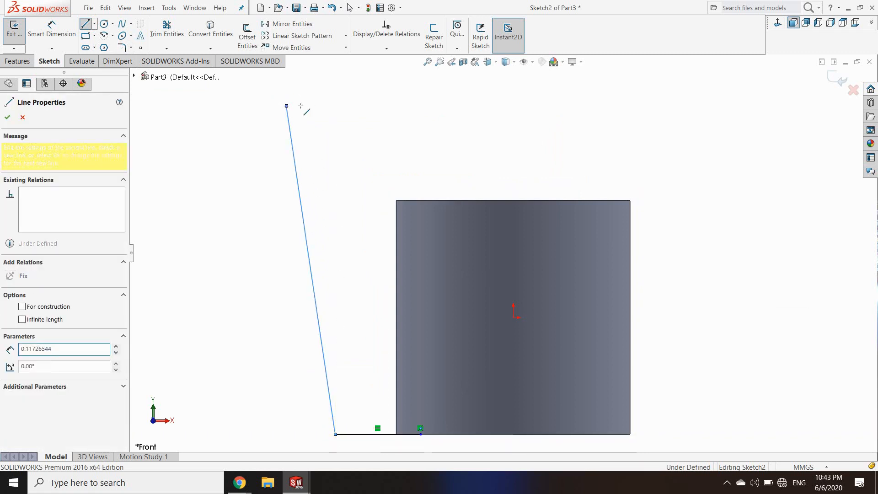
left_click(356, 105)
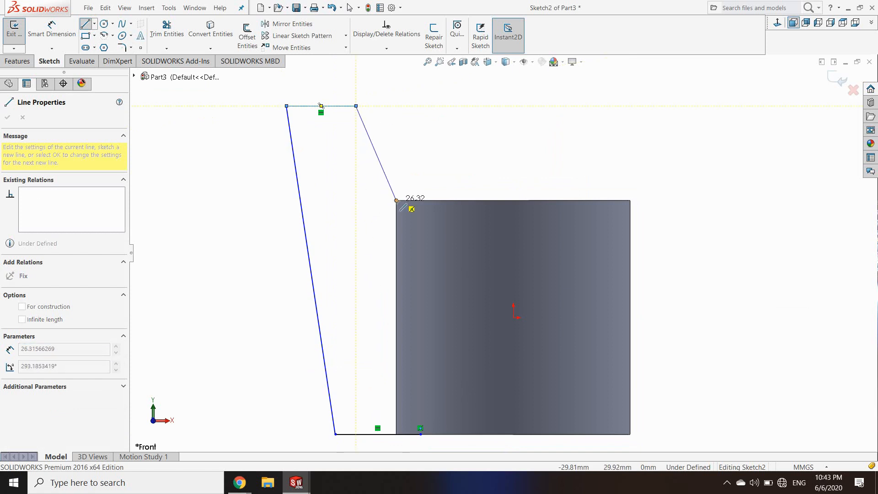
left_click(355, 205)
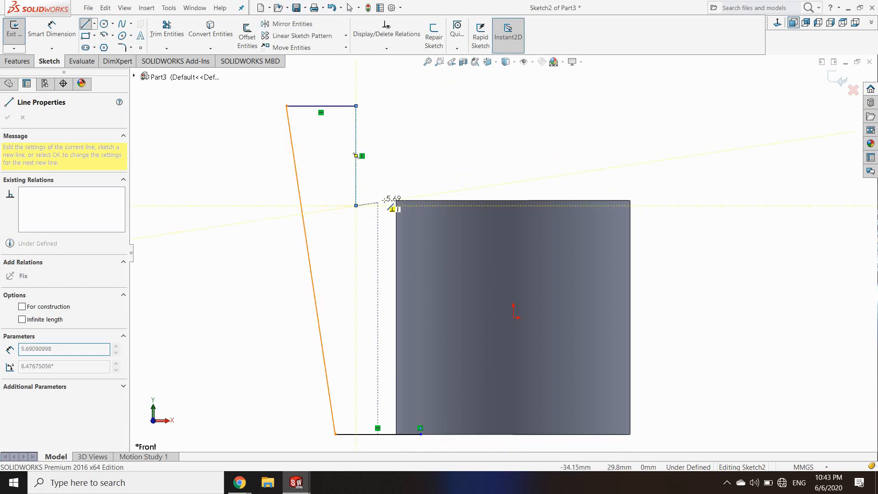
left_click(426, 200)
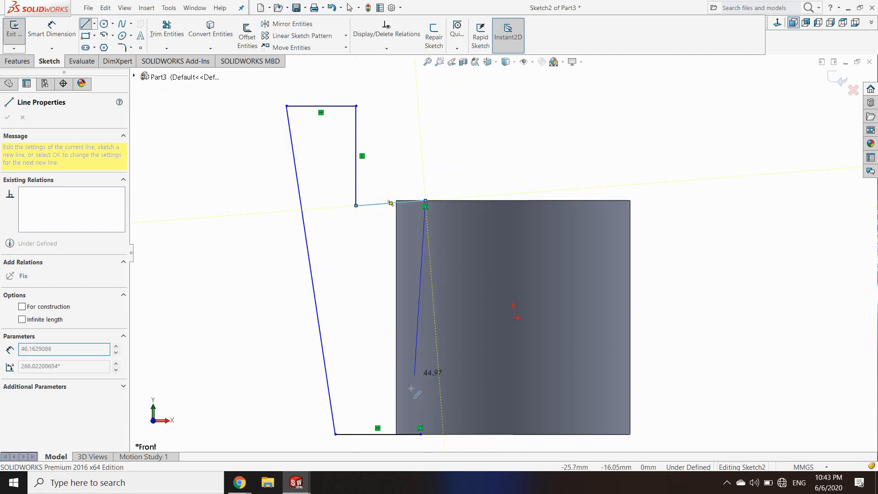
double_click(420, 432)
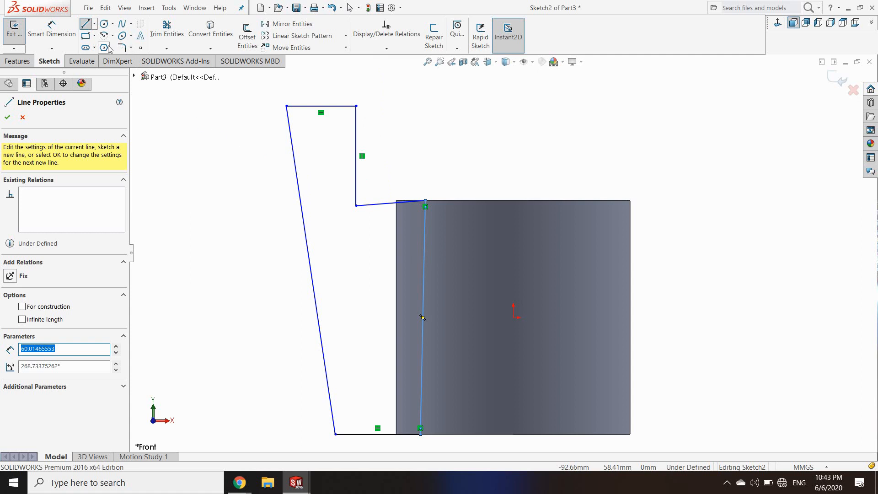
key("Escape")
key("Escape")
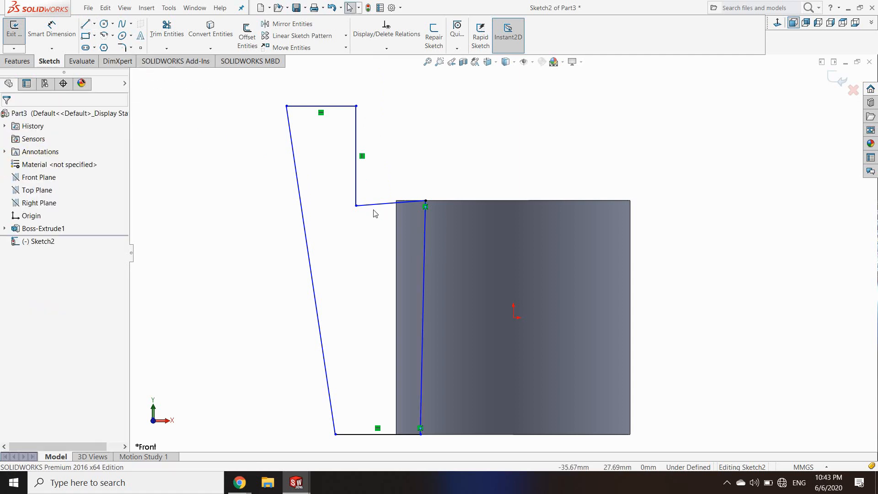
Add a horizontal relation to the profile line that meets the cylinder's top edge
left_click(372, 206)
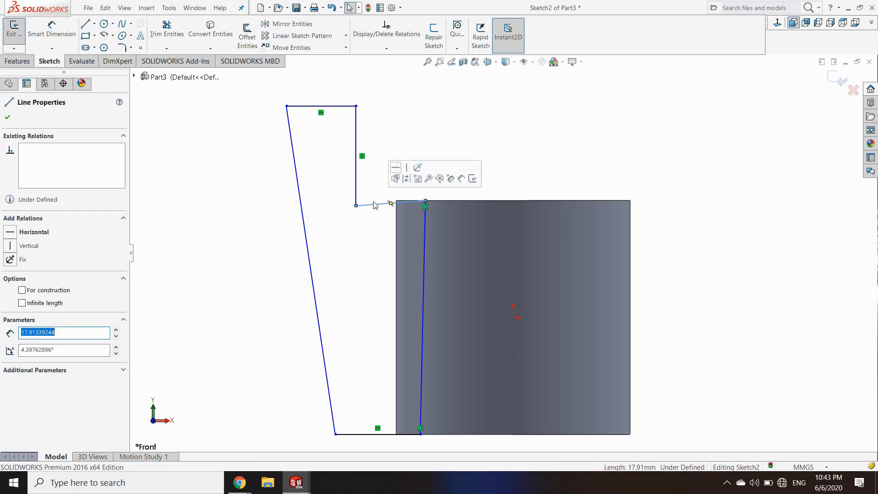
left_click(396, 168)
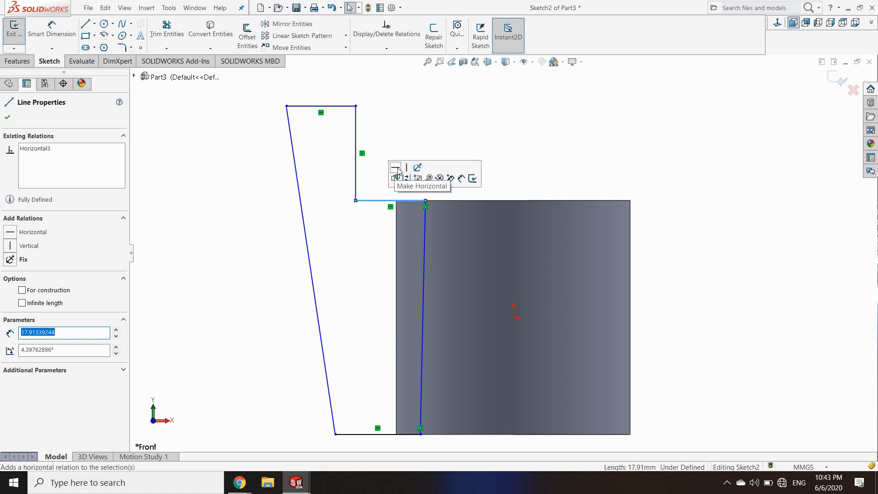
Make the profile line that meets the cylinder's top collinear with the cylinder's top edge
left_click(379, 50)
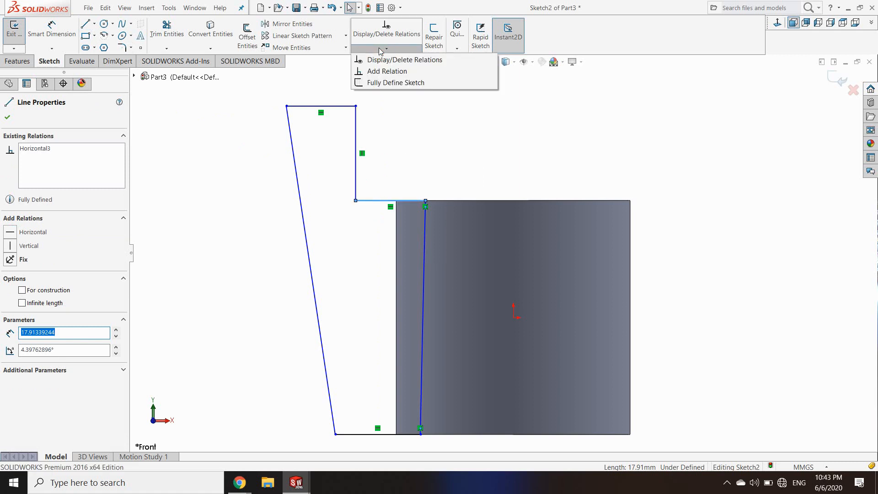
left_click(387, 71)
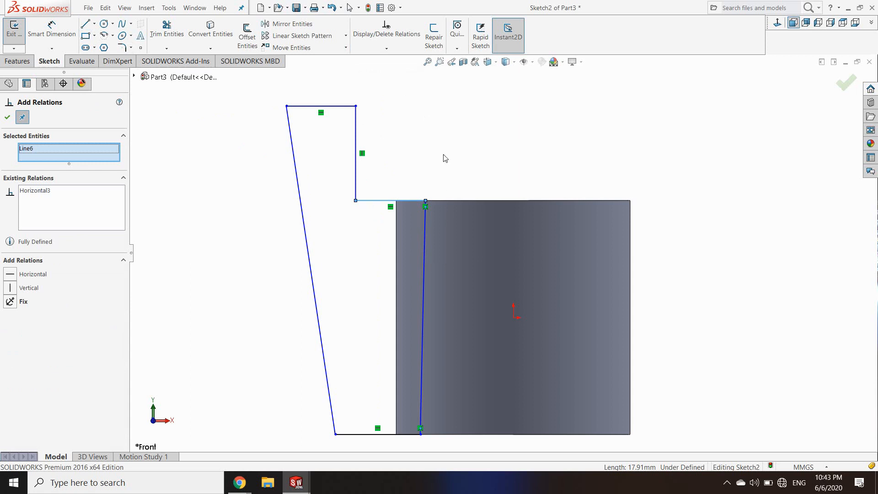
left_click(458, 201)
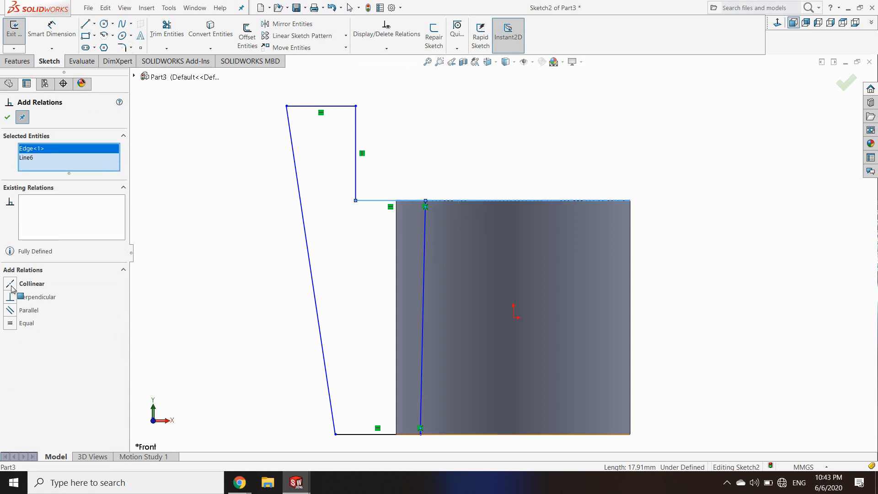
key("Return")
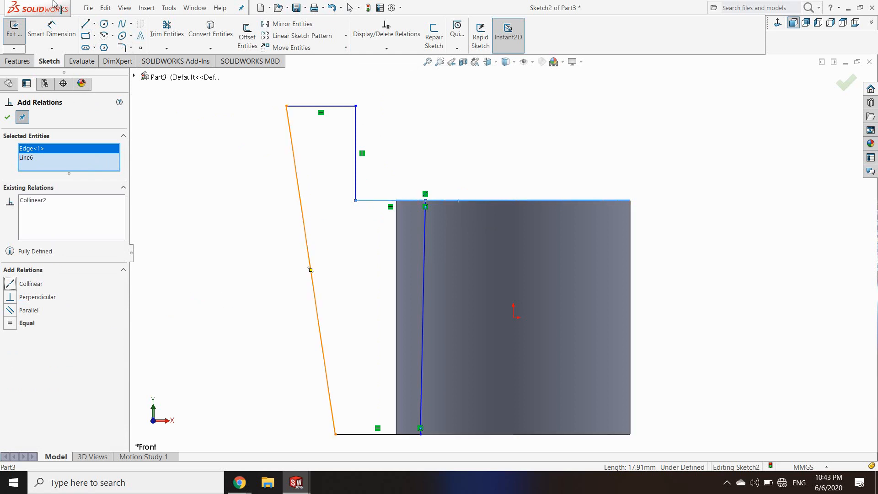
Dimension the arm profile's top horizontal line to 35 mm
left_click(48, 31)
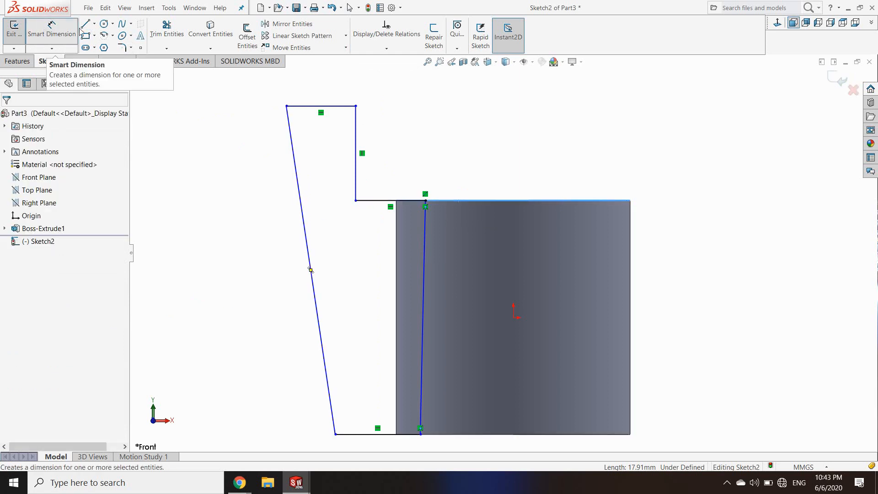
left_click(308, 106)
left_click(309, 91)
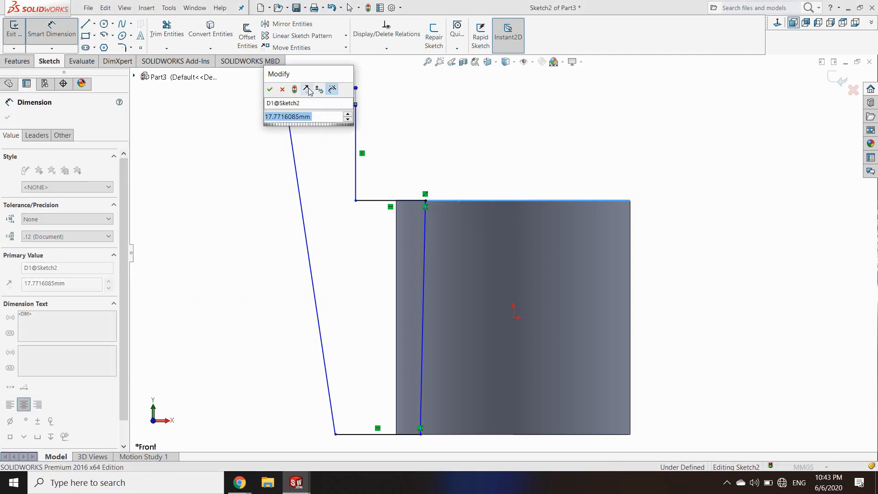
type("20")
key("Return")
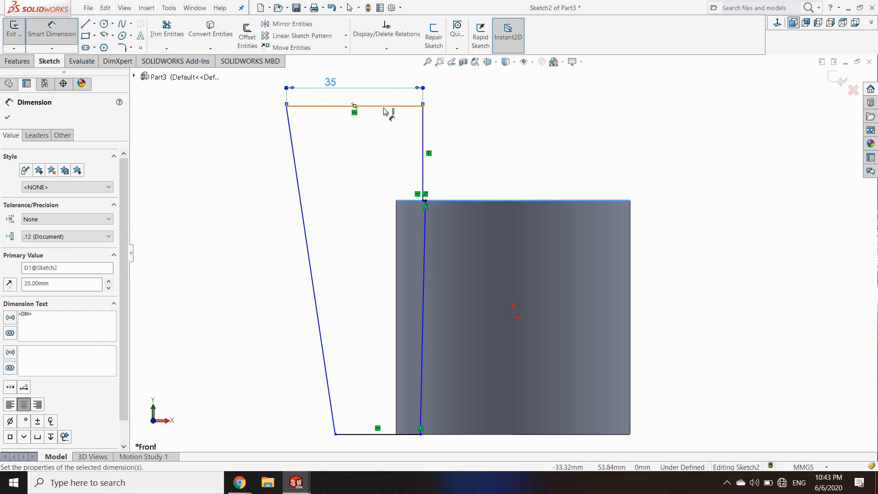
Dimension the arm profile's overall height between its top and bottom horizontal lines to 140 mm
left_click(359, 434)
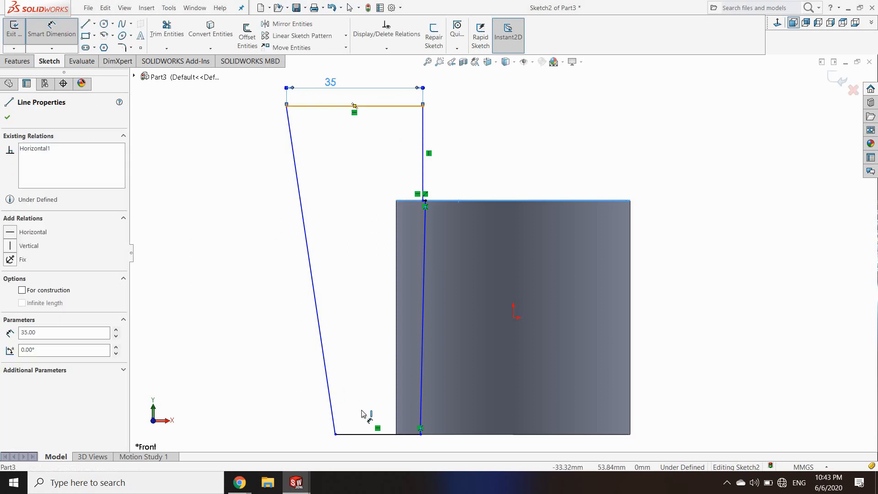
left_click(354, 433)
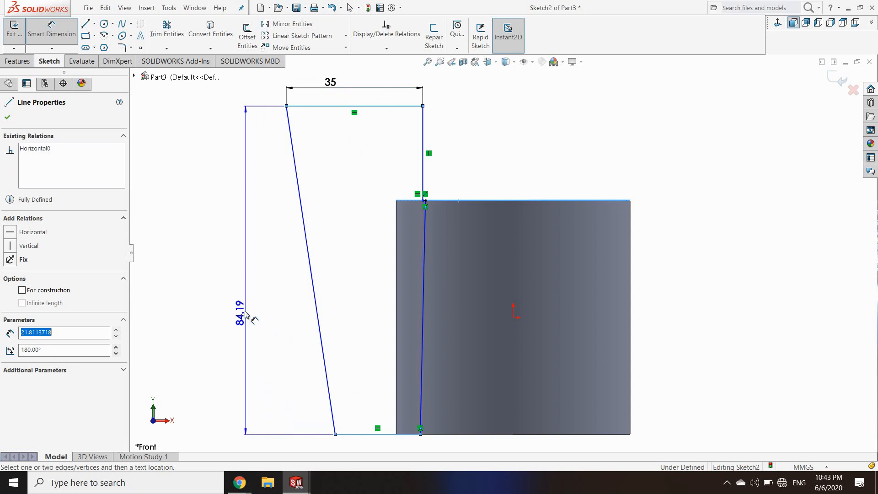
left_click(243, 313)
type("140")
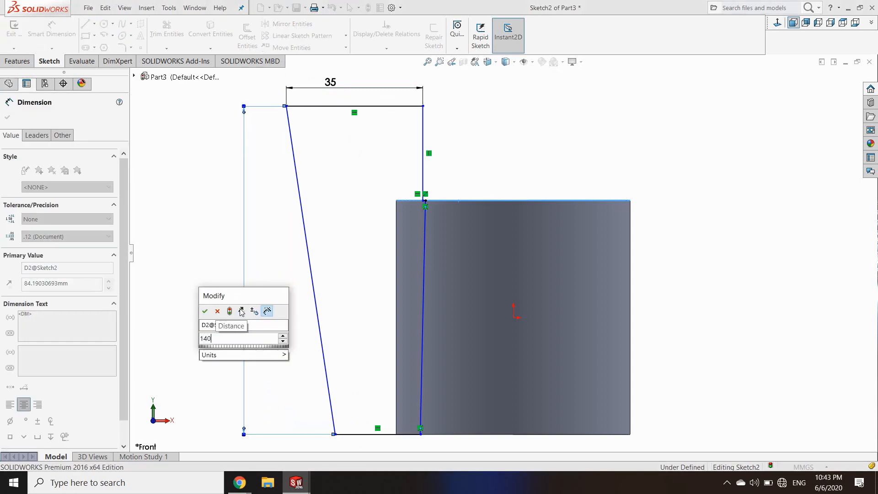
key("Return")
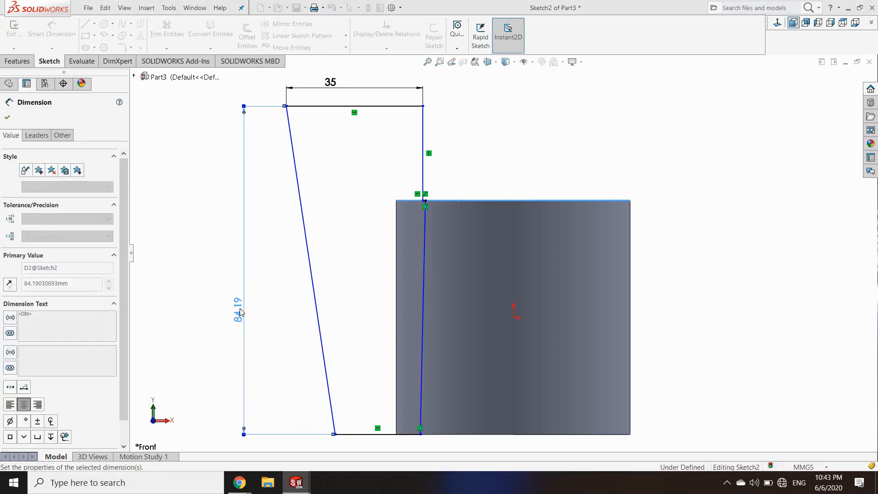
Dimension the horizontal distance from the arm's upper vertical line to the origin to 40 mm
left_click(420, 165)
left_click(422, 165)
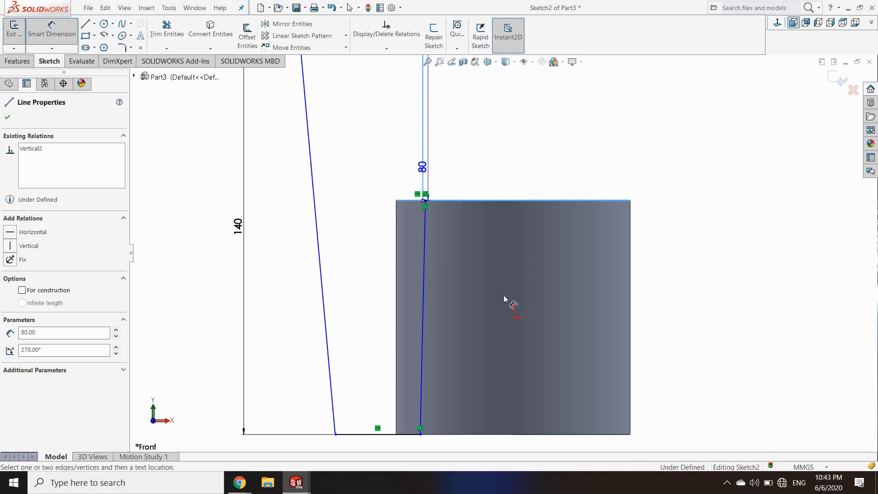
left_click(513, 315)
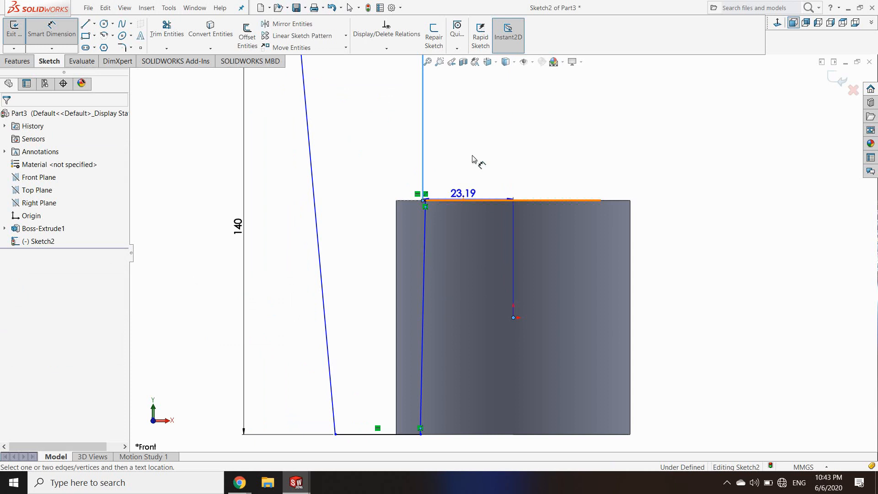
left_click(484, 142)
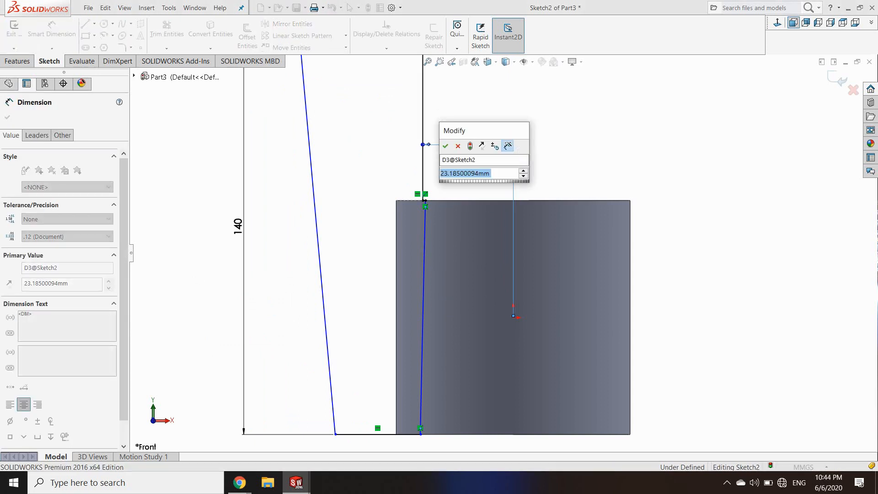
type("40")
key("Return")
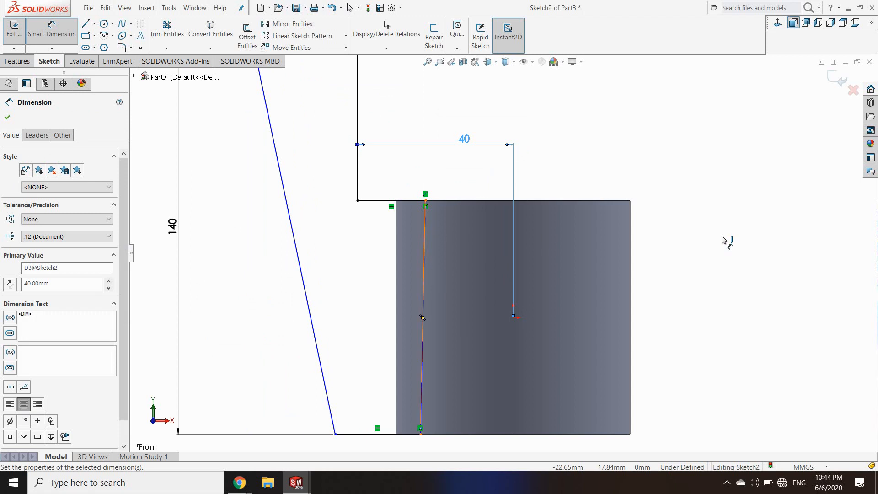
Add a vertical relation to the profile line inside the cylinder
key("z")
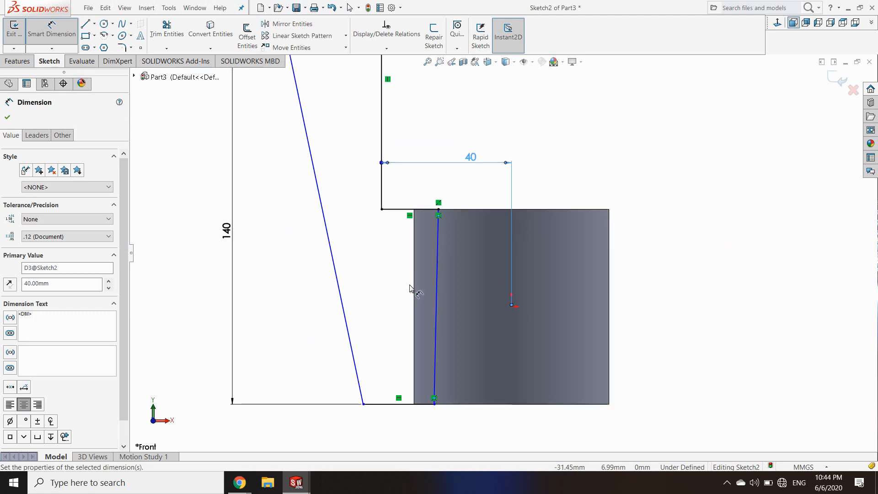
left_click(385, 48)
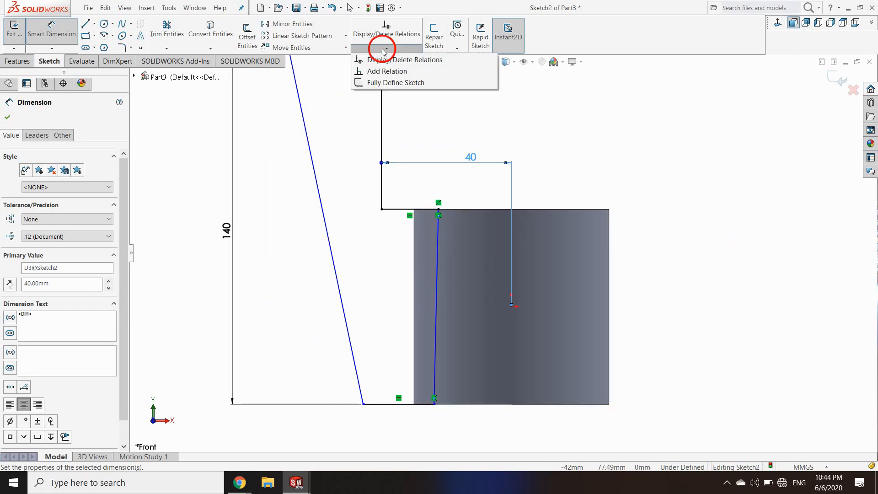
left_click(384, 71)
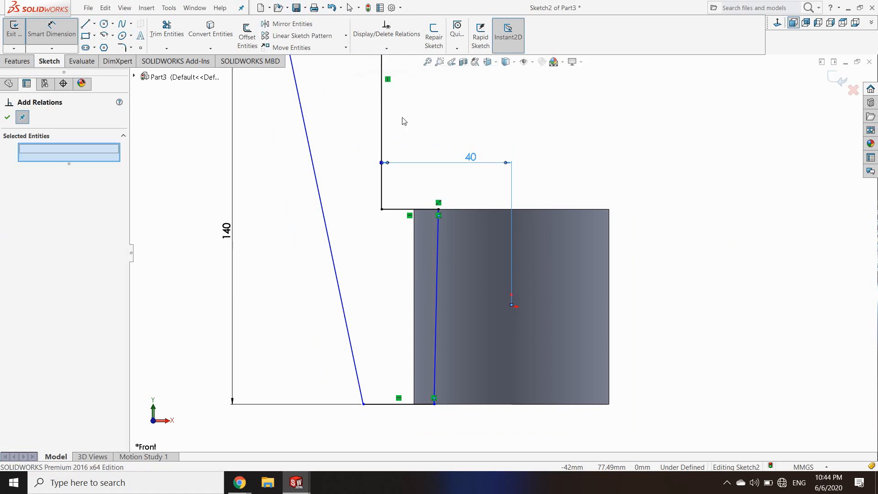
left_click(438, 288)
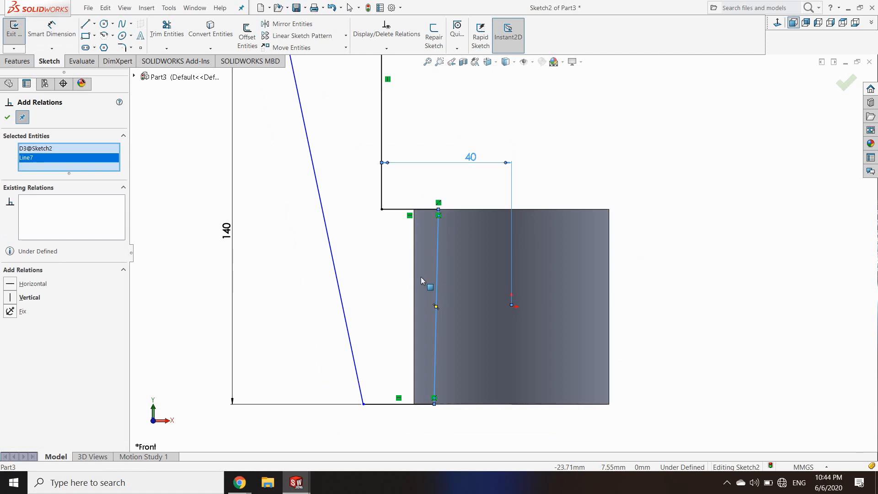
left_click(10, 298)
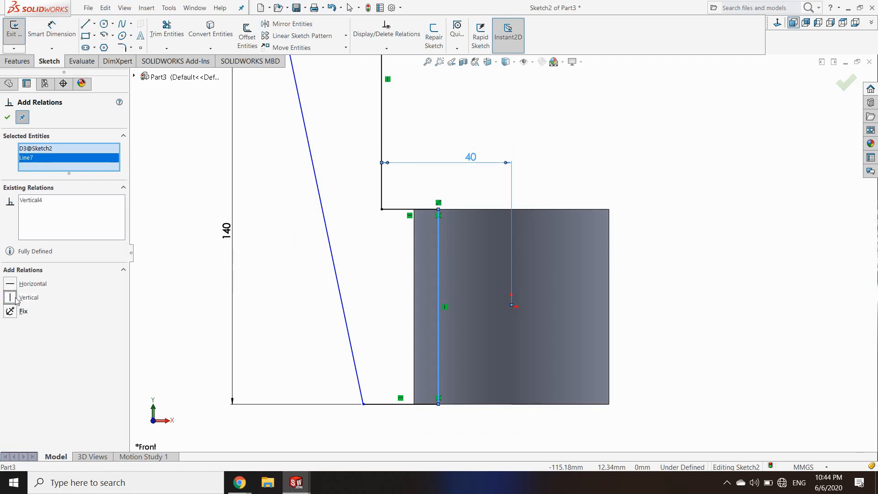
Dimension the distance between the cylinder's left edge and the vertical profile line inside it to 4 mm
left_click(59, 31)
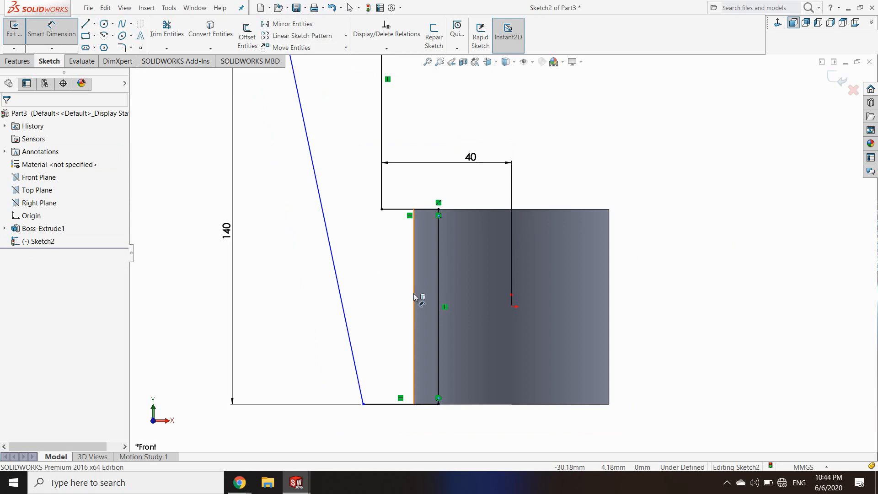
left_click(438, 280)
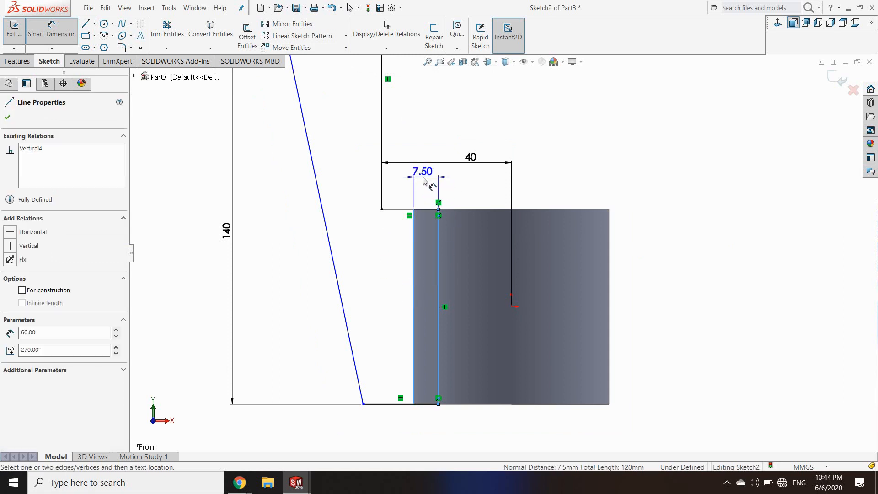
left_click(422, 178)
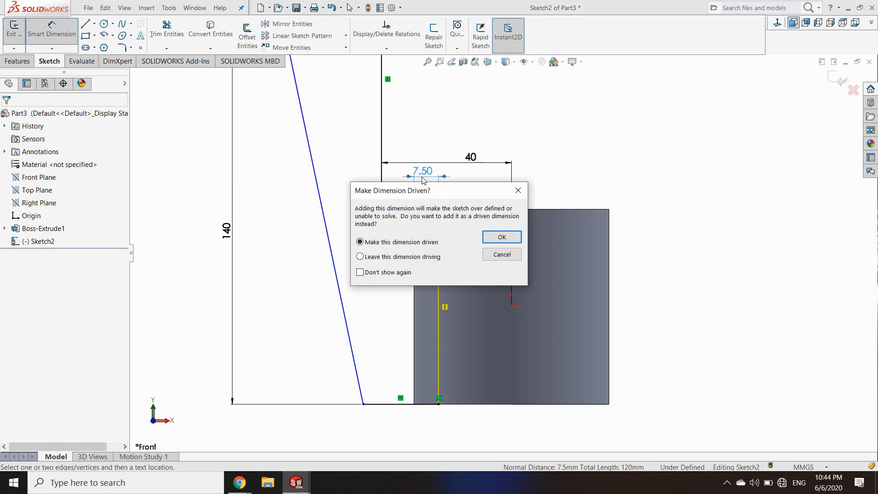
key("Return")
double_click(430, 173)
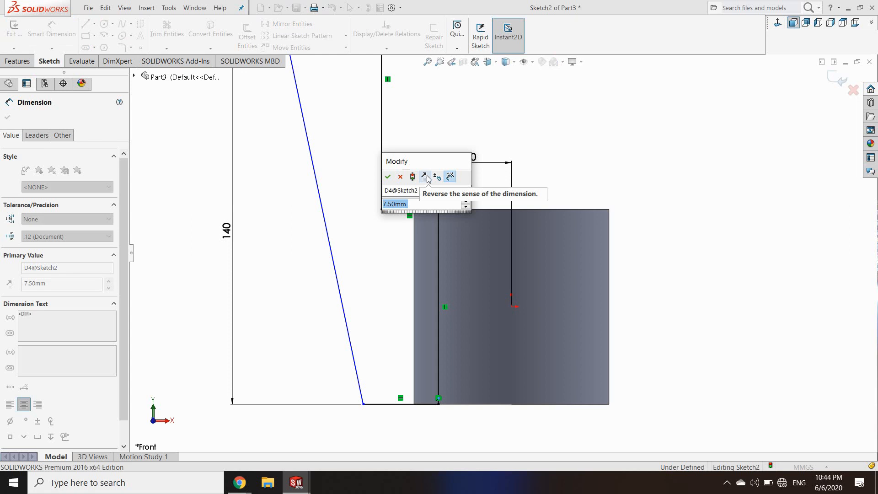
type("4")
key("Return")
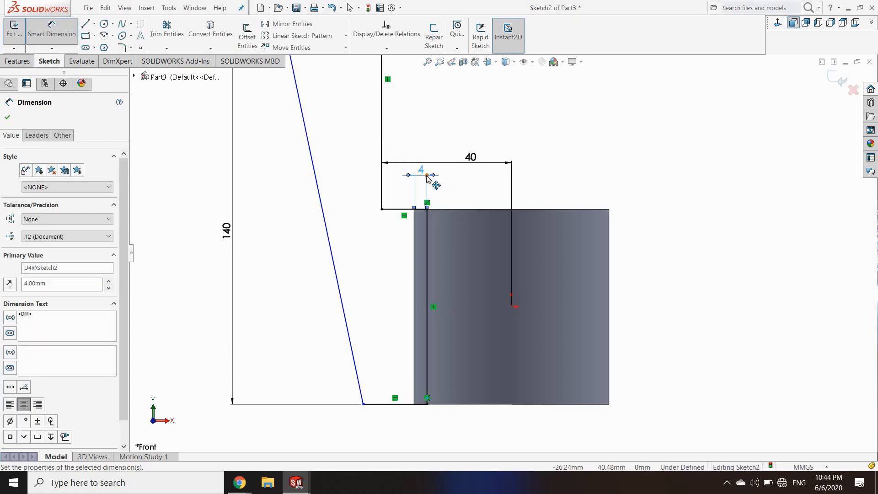
Dimension the horizontal distance from the profile's lower outer corner to the origin as 115/2 mm
left_click(363, 404)
left_click(512, 307)
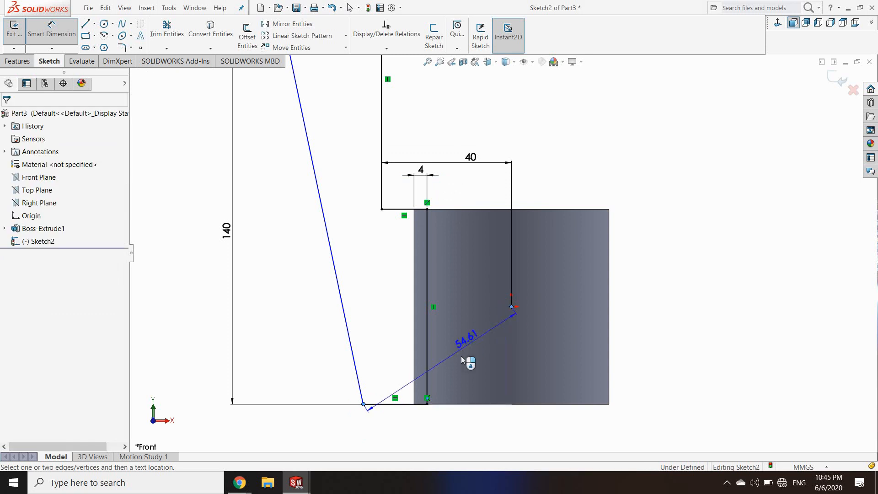
left_click(432, 431)
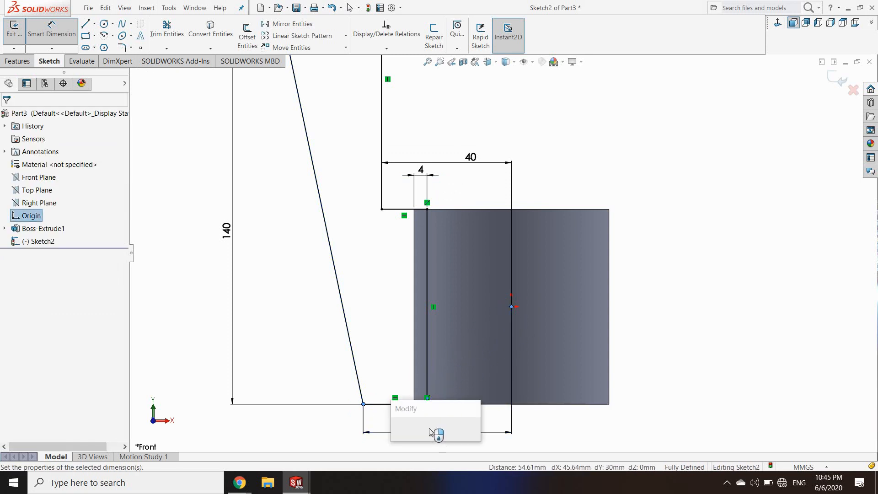
type("115")
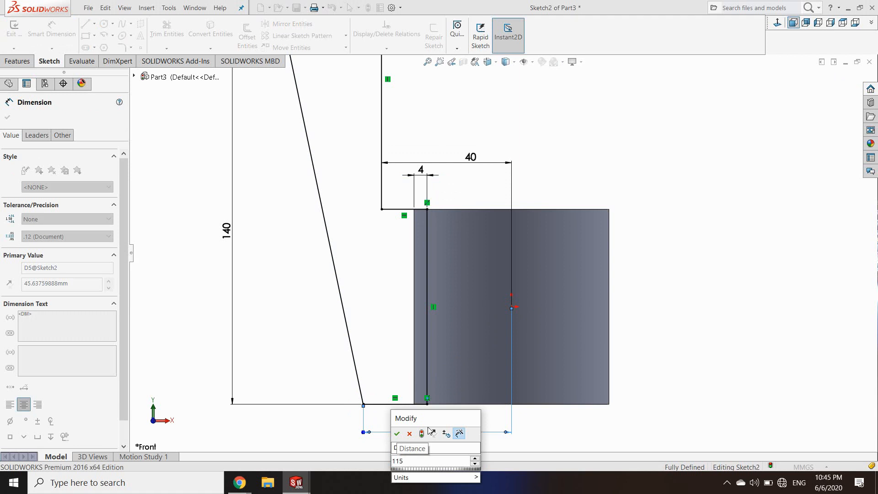
type("/")
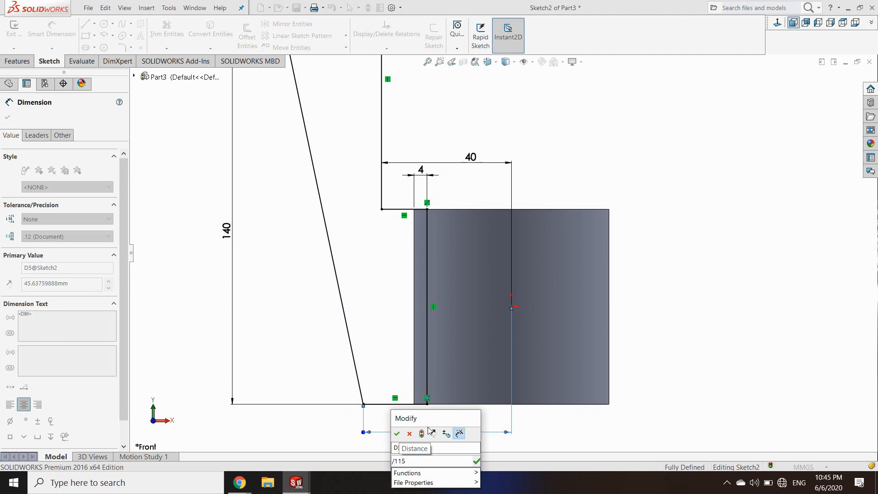
key("BackSpace")
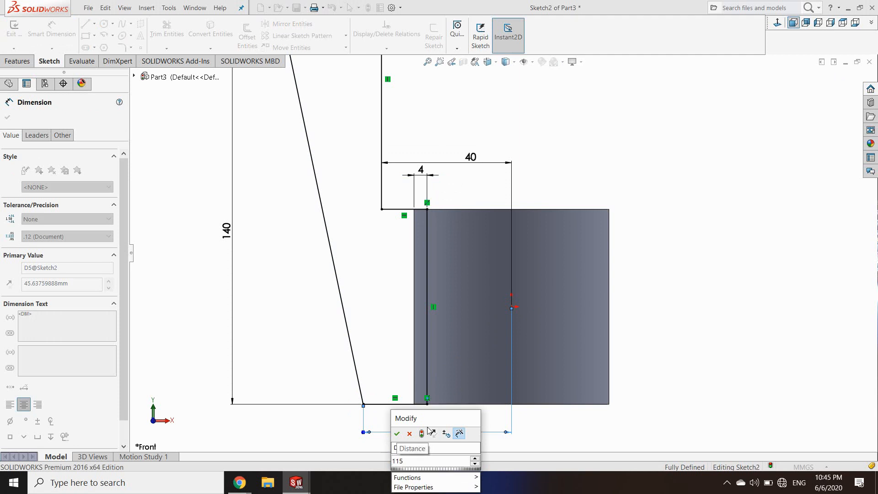
key("Right")
key("Right")
type("/")
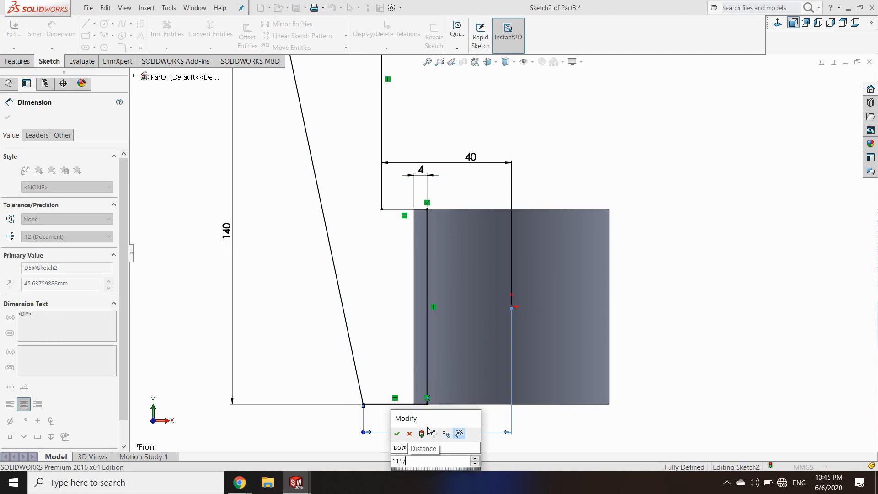
type("2")
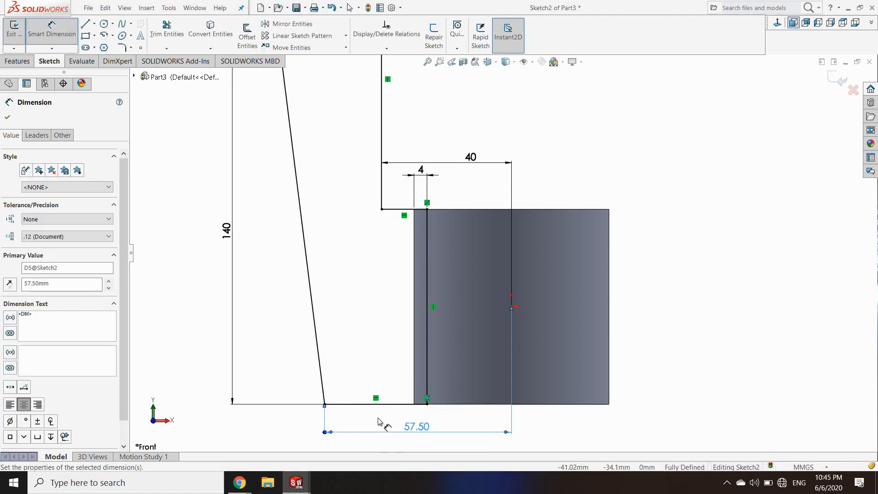
Fillet the arm profile's two upper corners, lower outer corner and inner corner above the cylinder with a 10 mm radius
key("z")
scroll(531, 240, "down", 2)
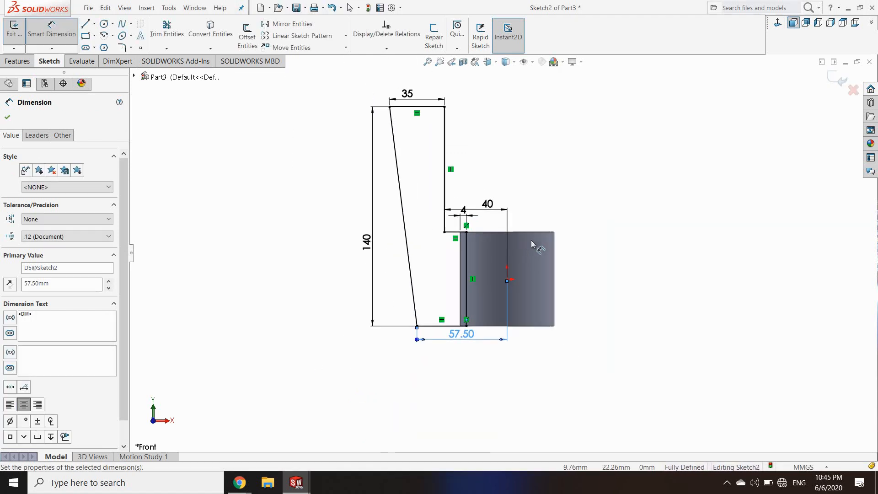
scroll(280, 81, "up", 2)
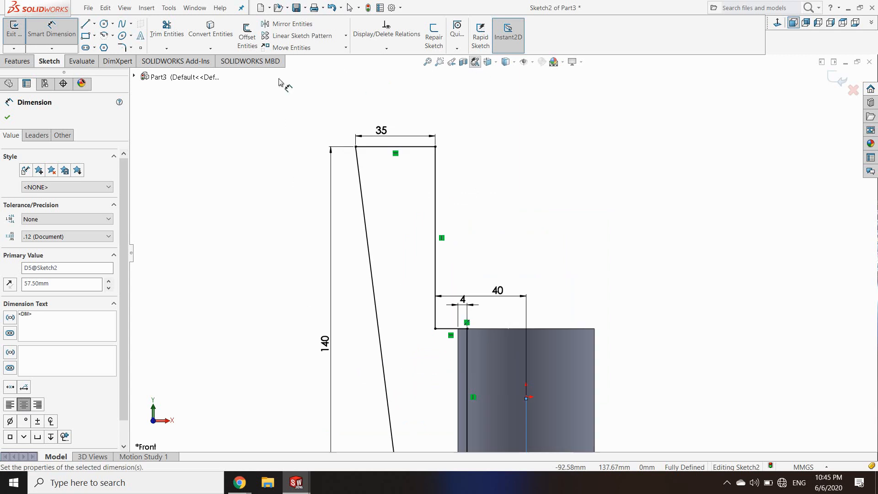
left_click(122, 48)
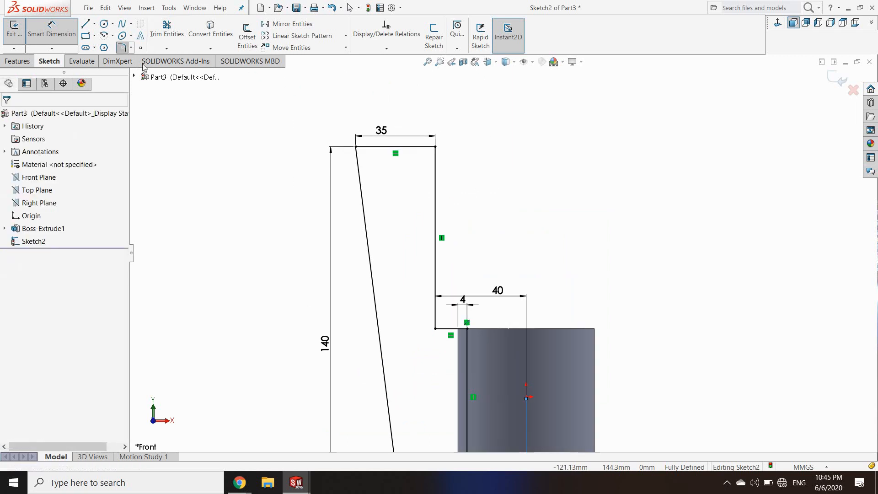
left_click(434, 328)
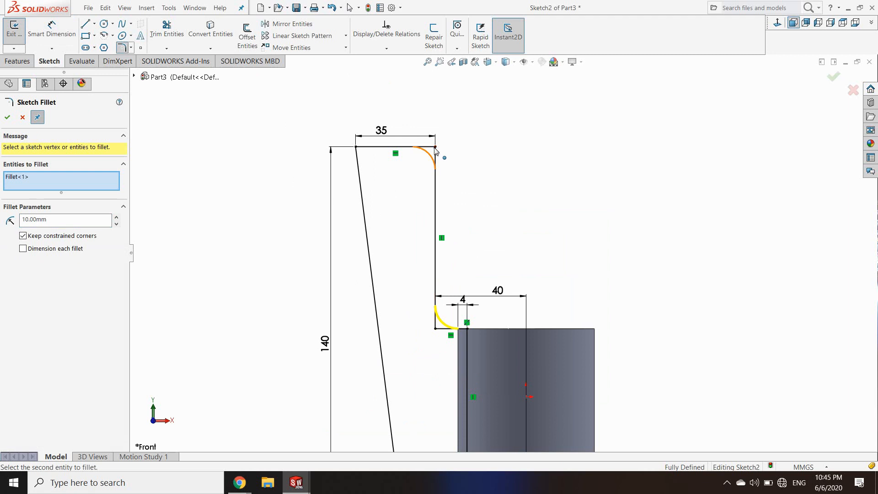
left_click(435, 147)
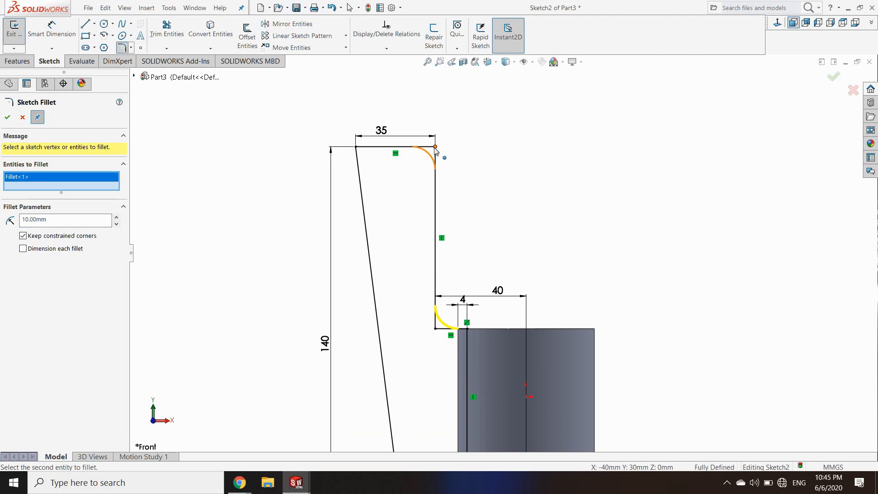
left_click(356, 147)
scroll(488, 205, "up", 4)
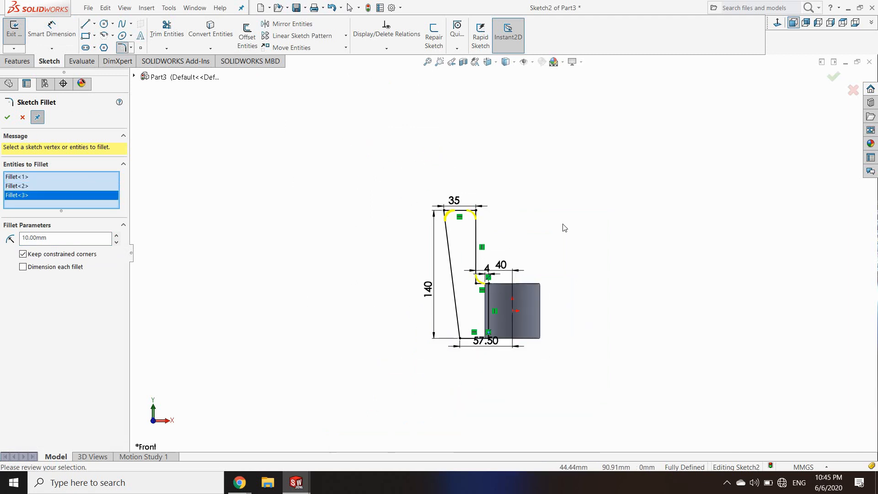
scroll(460, 333, "down", 2)
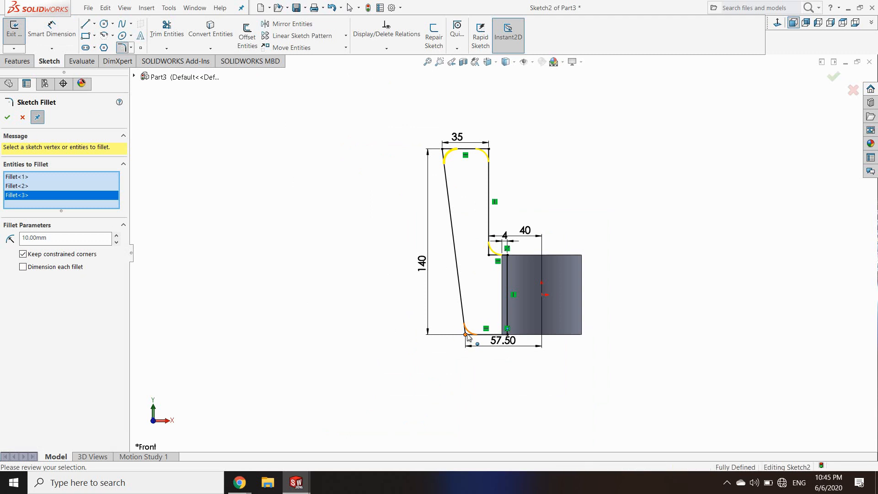
left_click(466, 335)
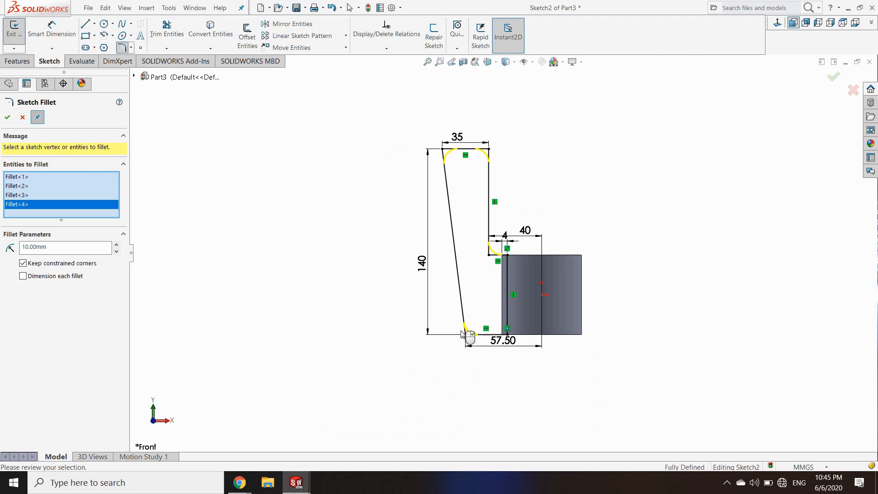
left_click(6, 118)
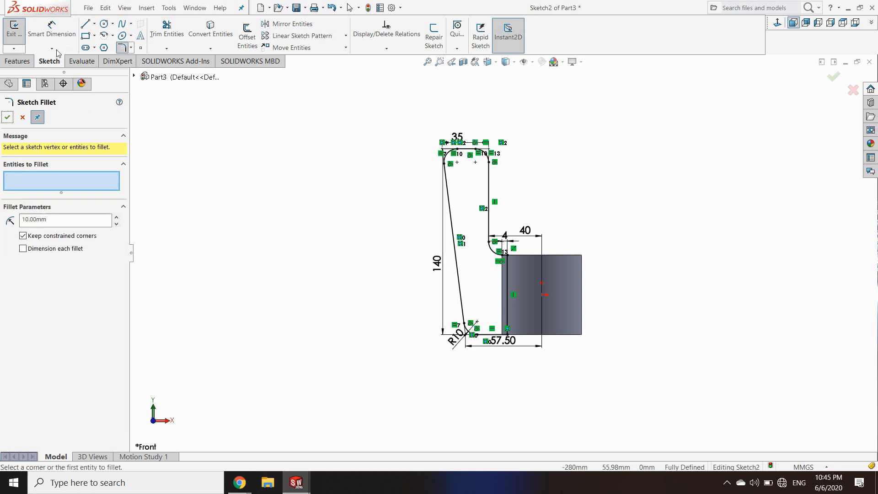
Sketch a vertical centerline about 70 mm long upward from the origin
left_click(96, 25)
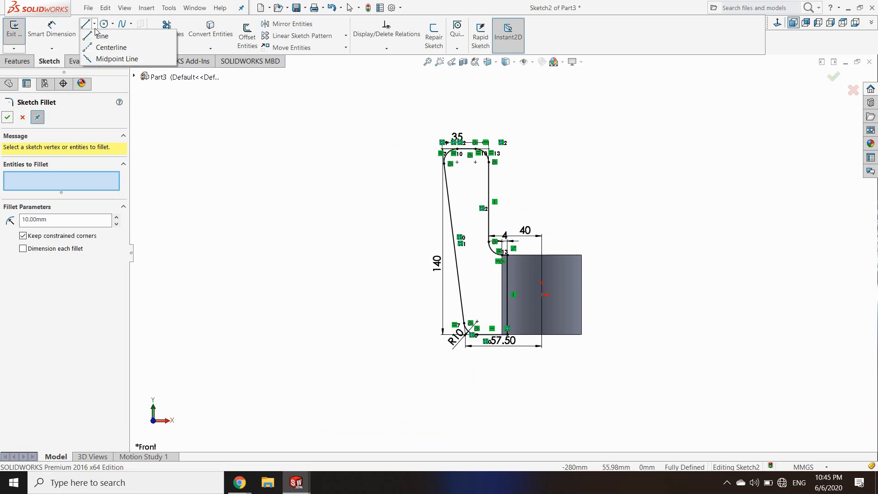
left_click(107, 47)
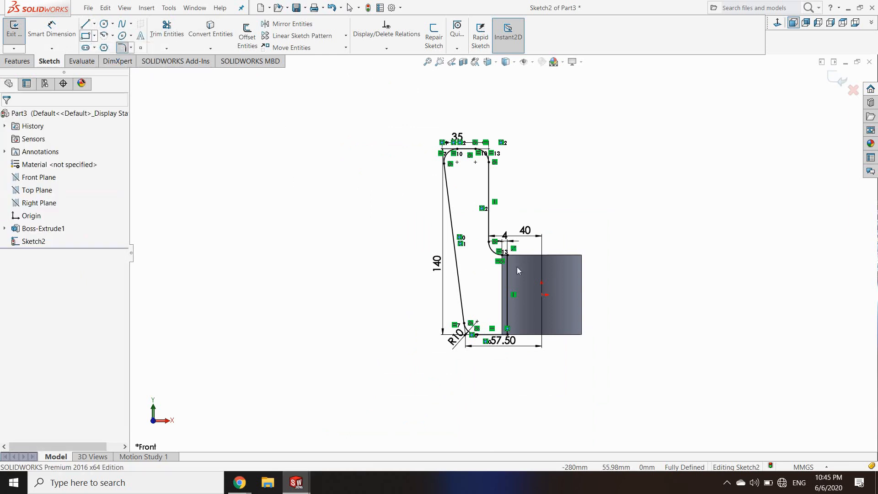
left_click(542, 294)
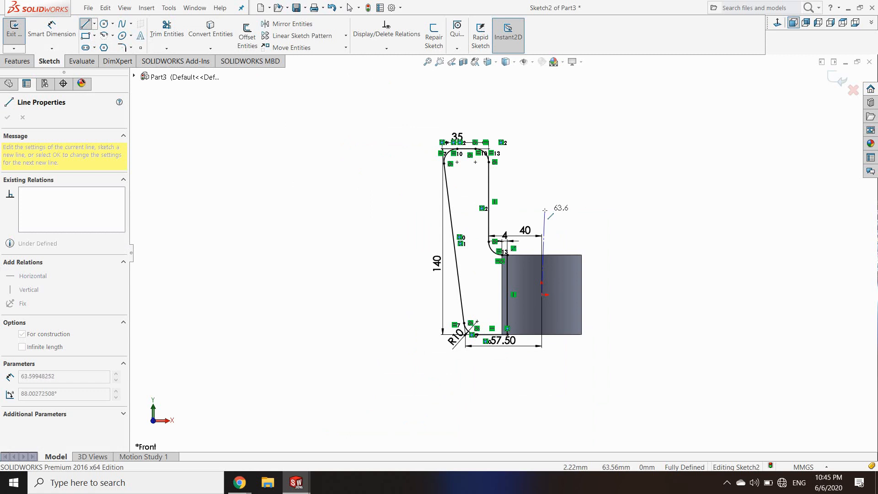
left_click(542, 201)
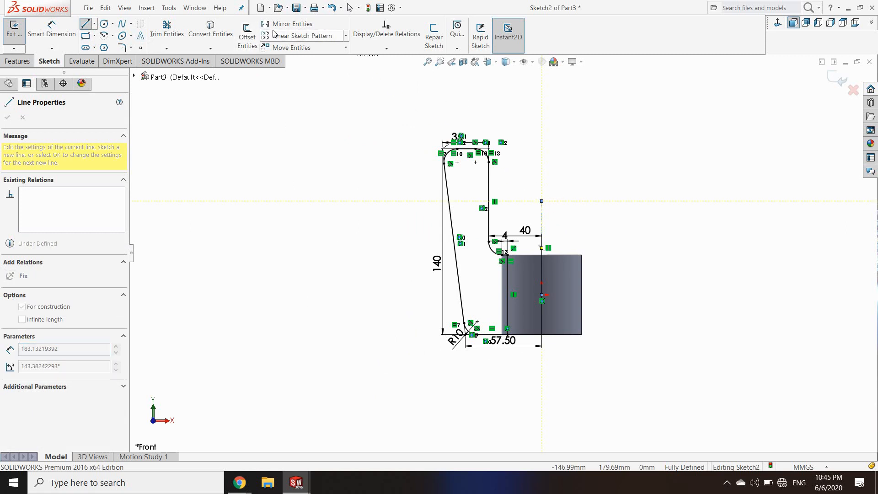
Mirror the complete filleted left arm profile about the vertical centerline, keeping the original
left_click(288, 24)
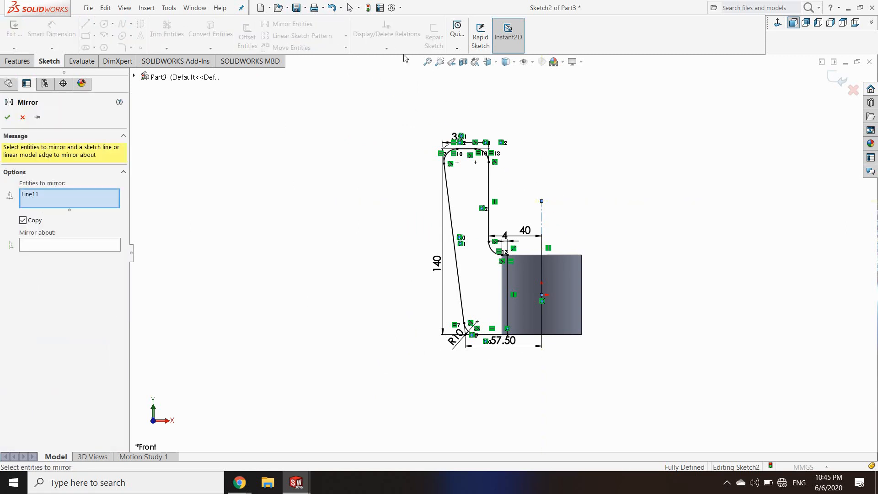
left_click(30, 200)
right_click(31, 197)
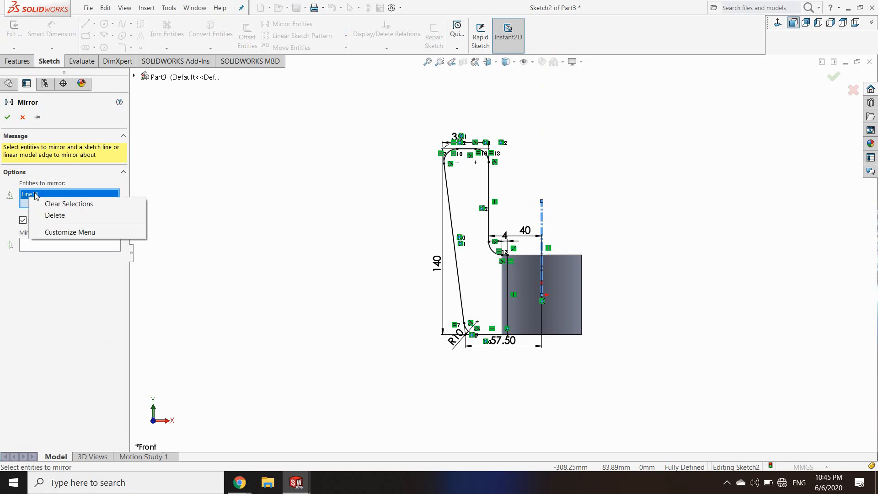
left_click(33, 197)
right_click(33, 196)
left_click(69, 199)
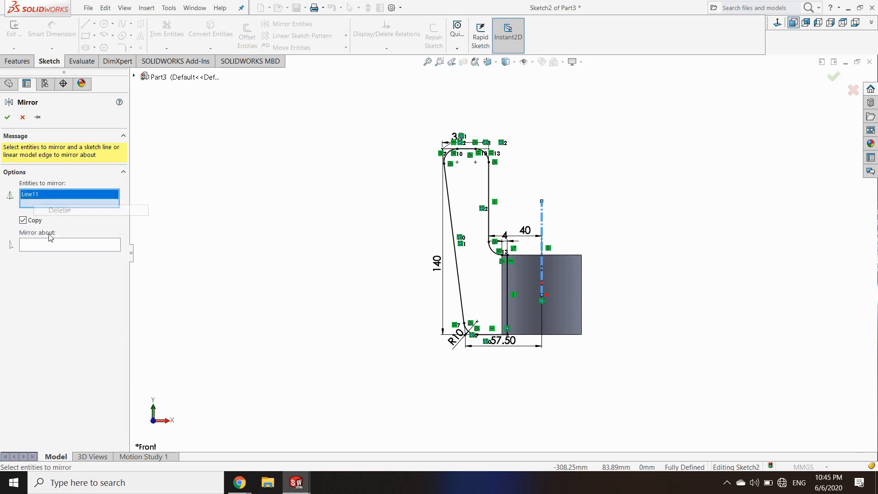
left_click(32, 247)
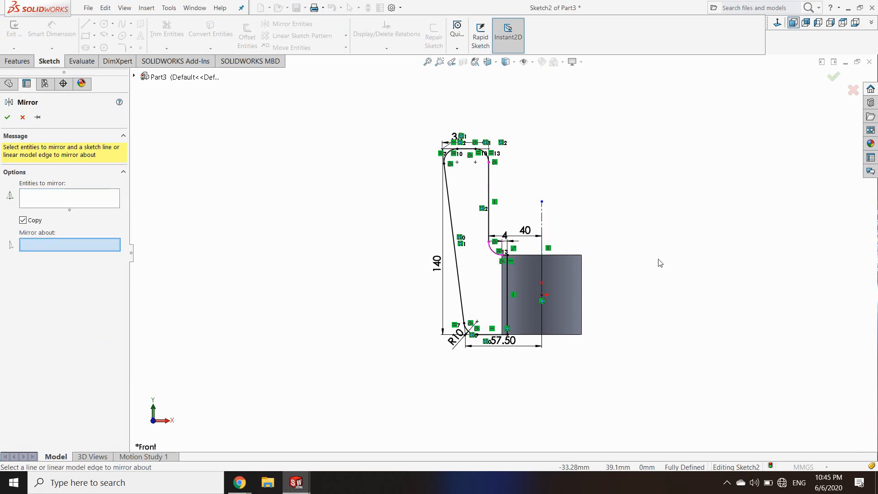
left_click(542, 216)
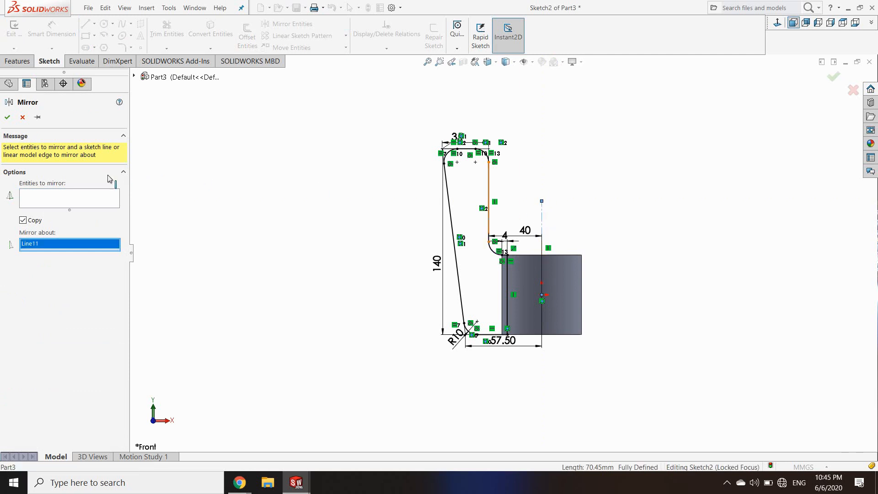
left_click(48, 201)
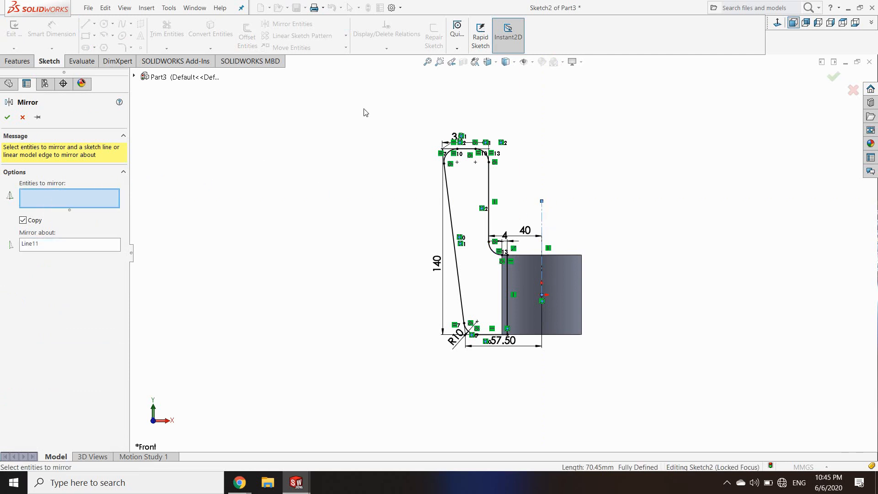
mouse_move(361, 107)
left_mouse_down()
mouse_move(469, 171)
mouse_move(489, 269)
mouse_move(525, 361)
left_mouse_up()
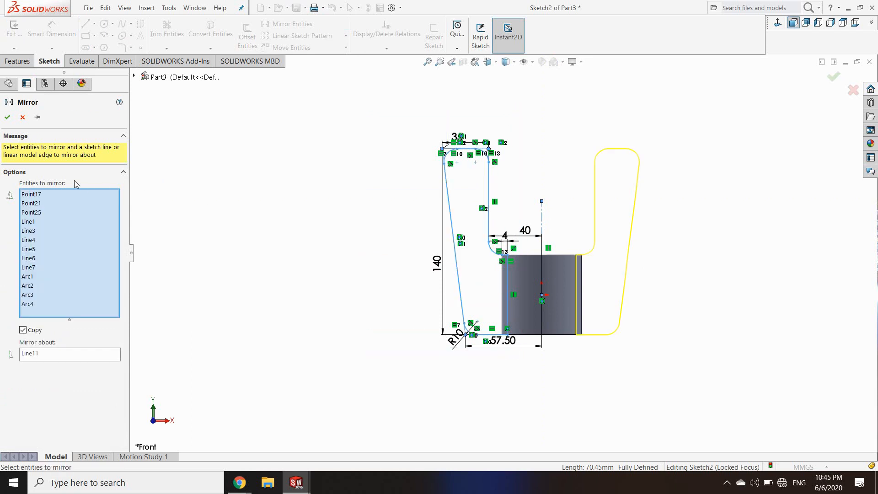
key("Return")
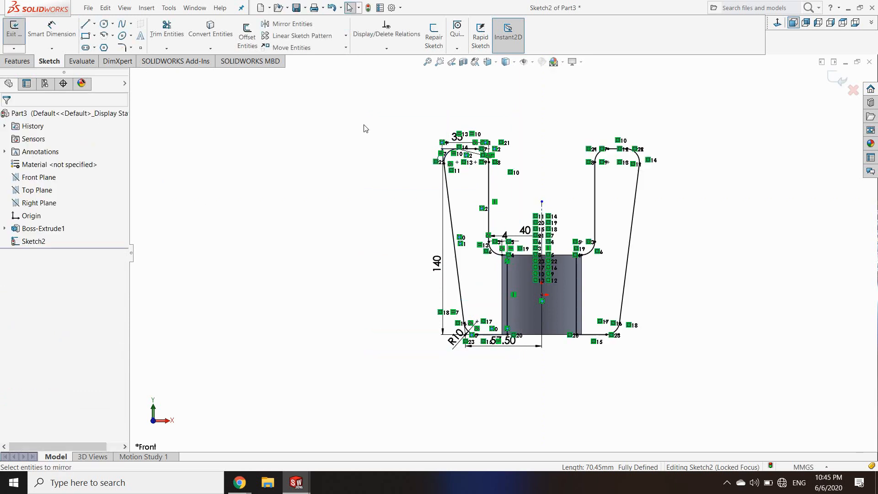
Extrude both arm profiles 10 mm with the Mid Plane end condition, merged with the cylinder
left_click(10, 31)
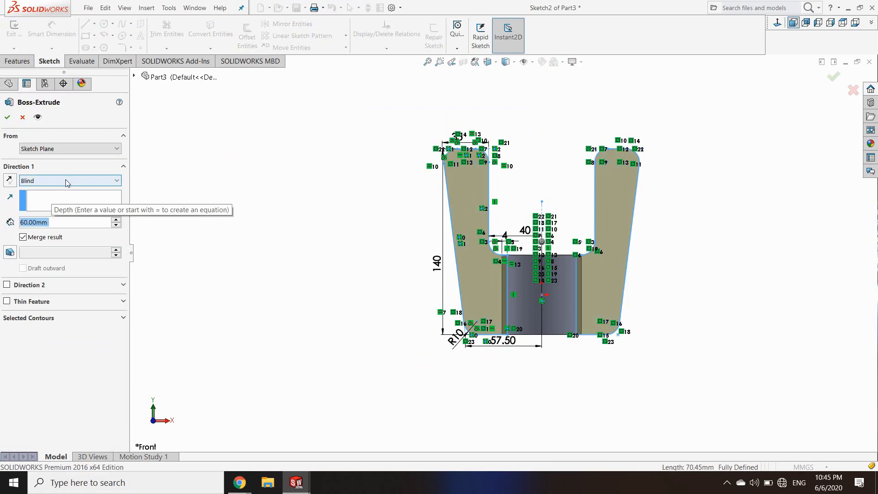
left_click(55, 180)
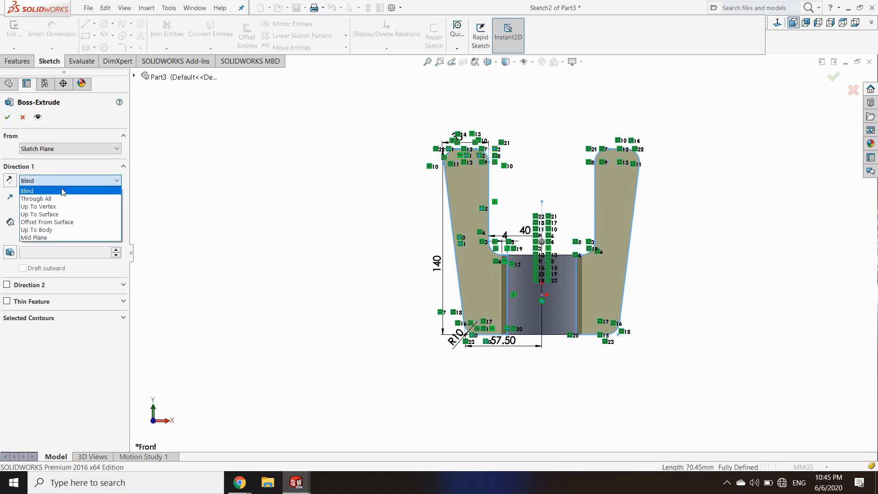
left_click(44, 238)
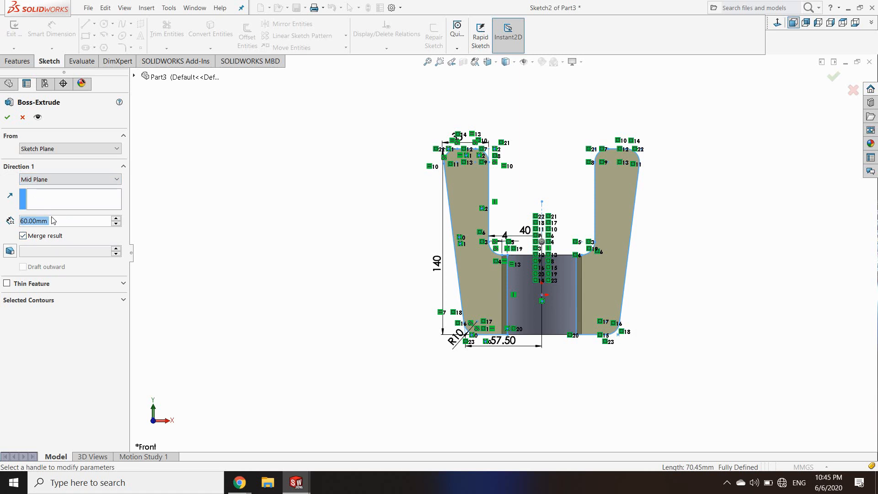
type("10")
key("Return")
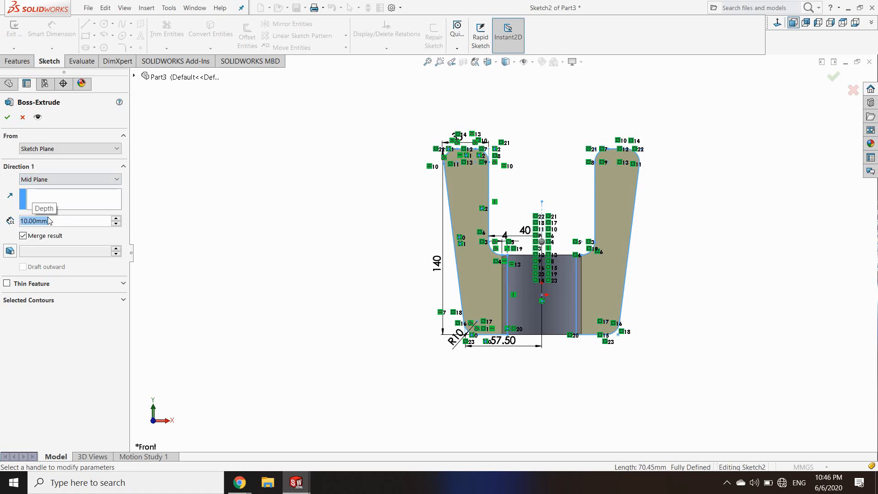
left_click(8, 117)
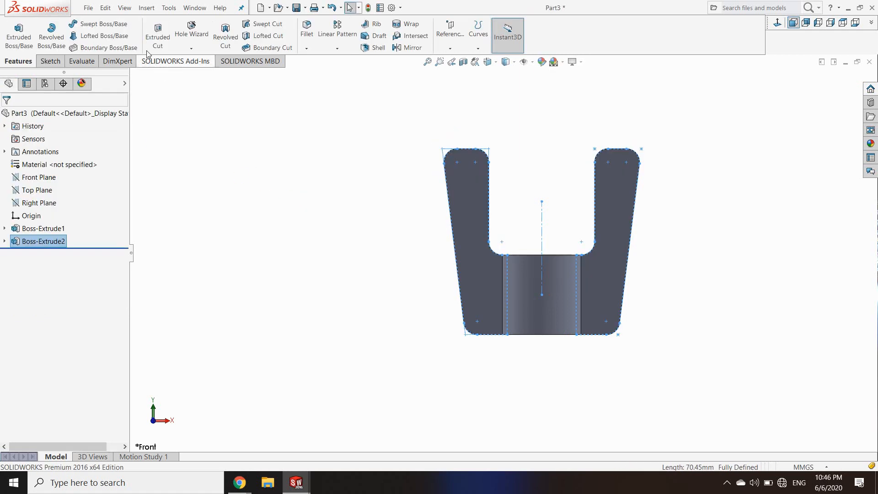
Start a Hole Wizard feature with the plain hole type, Drill sizes and a Ø15.0 size
left_click(199, 49)
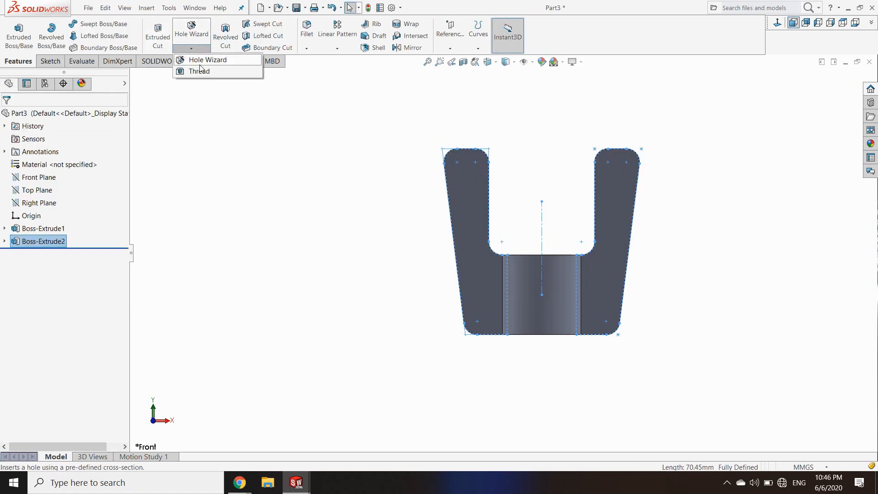
left_click(202, 62)
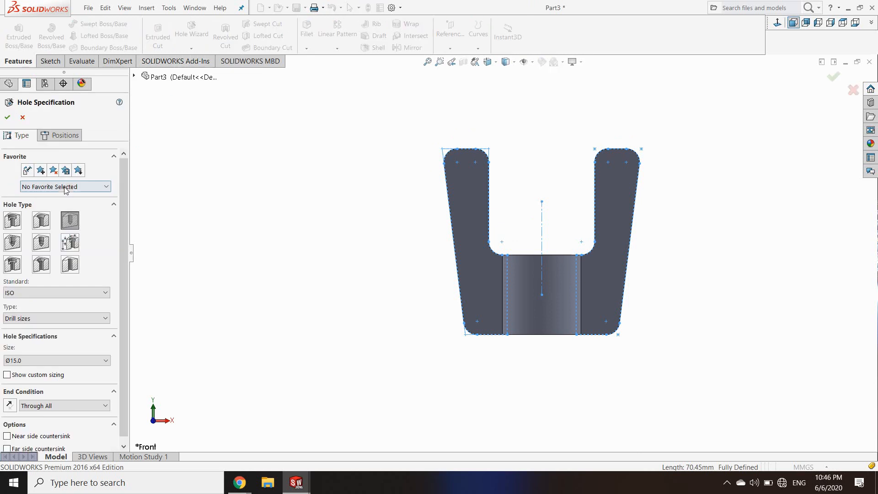
left_click(69, 221)
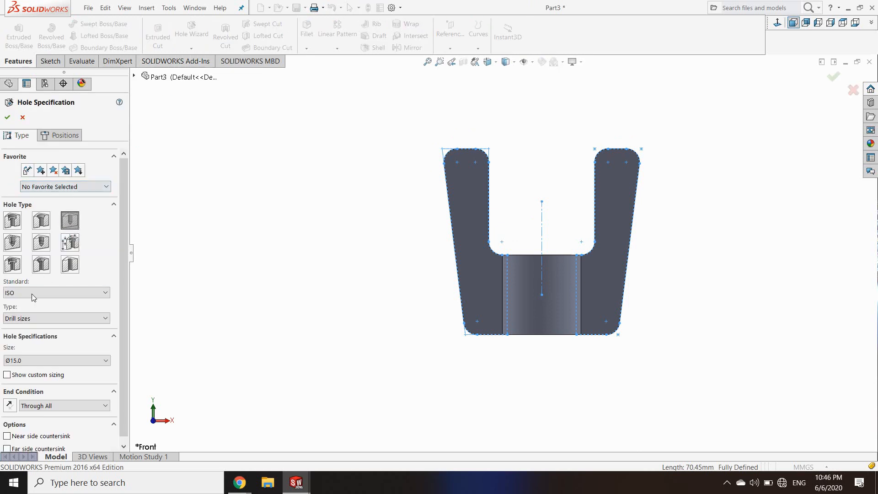
left_click(24, 318)
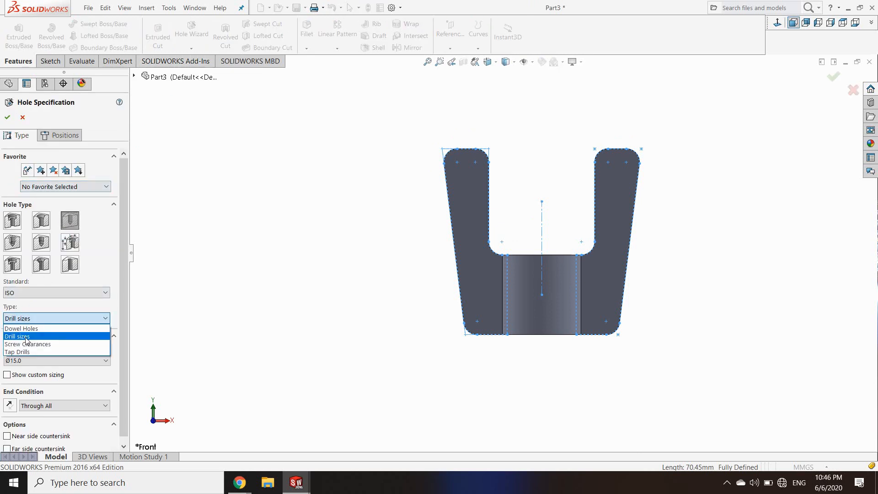
left_click(26, 336)
left_click(26, 361)
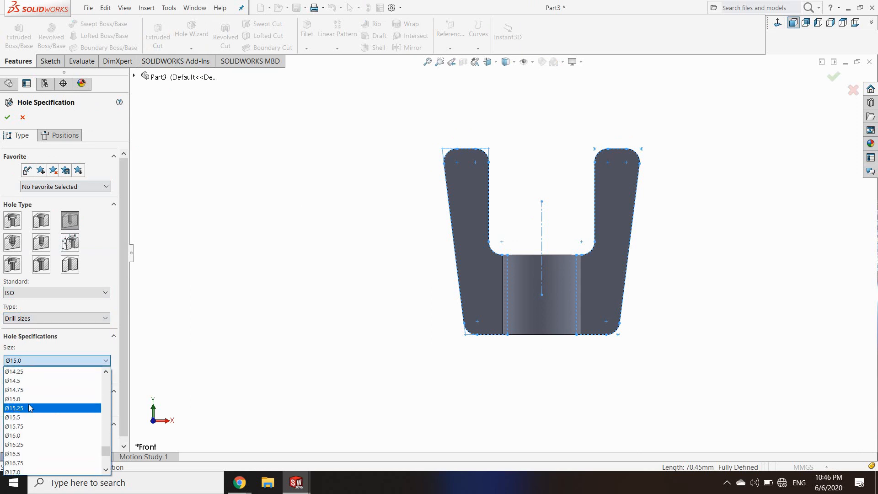
left_click(19, 399)
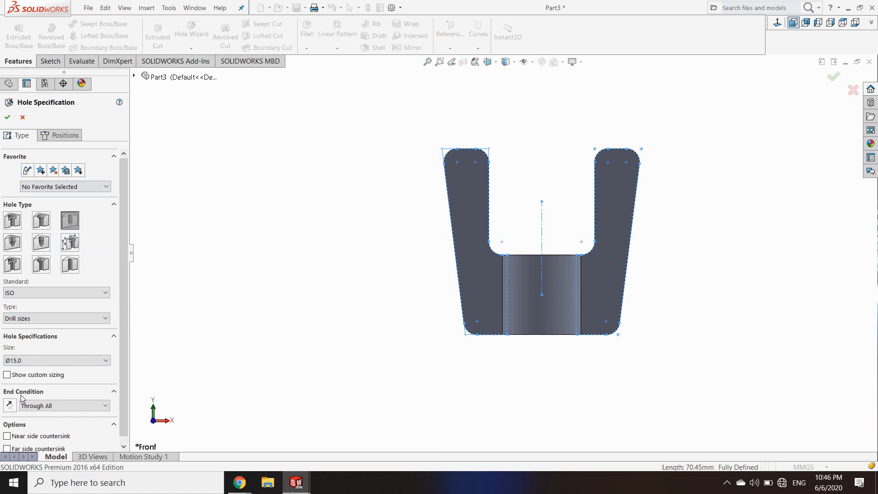
Place a hole centre on the left arm's front face near its upper end
left_click(61, 135)
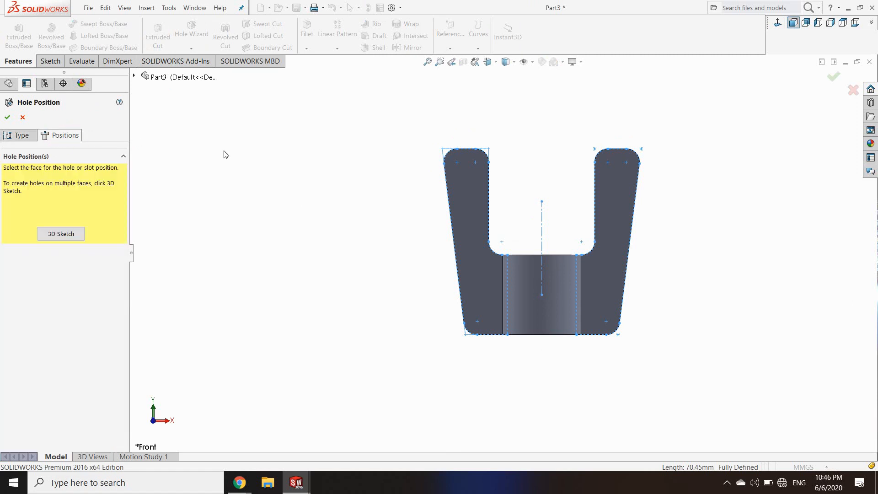
left_click(476, 195)
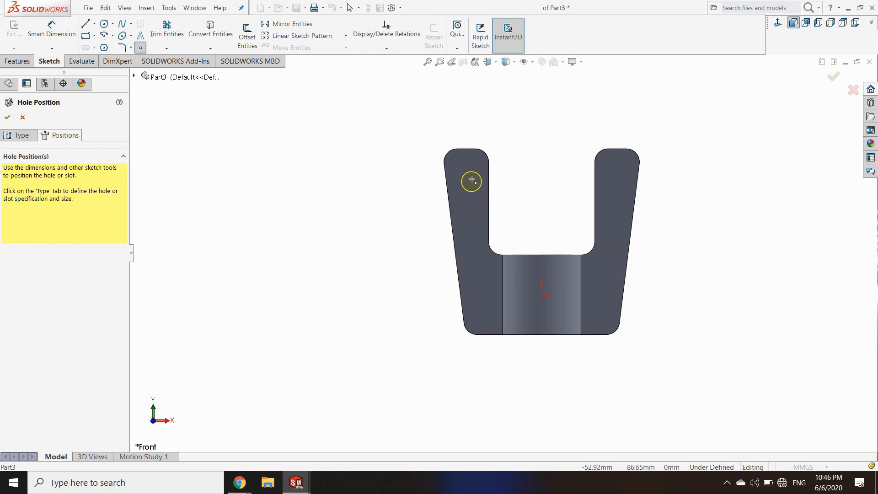
left_click(471, 176)
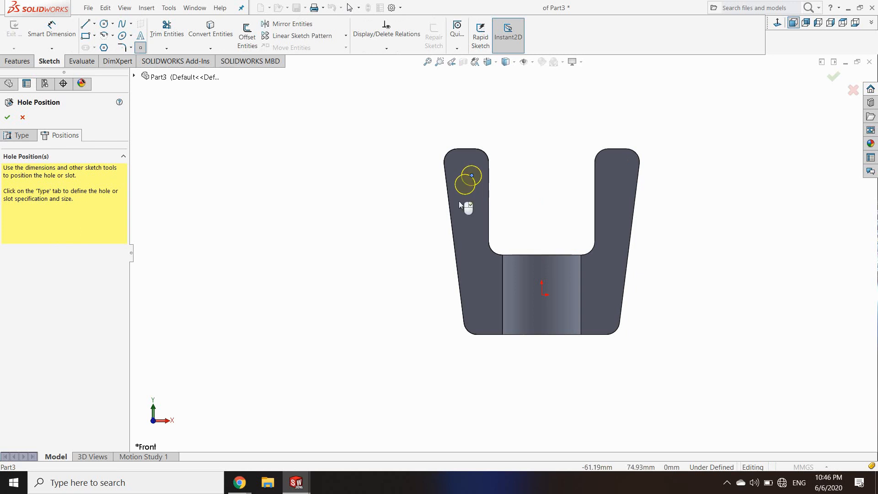
Place three more hole centres: near the left arm's lower end and near the right arm's upper and lower ends
left_click(482, 305)
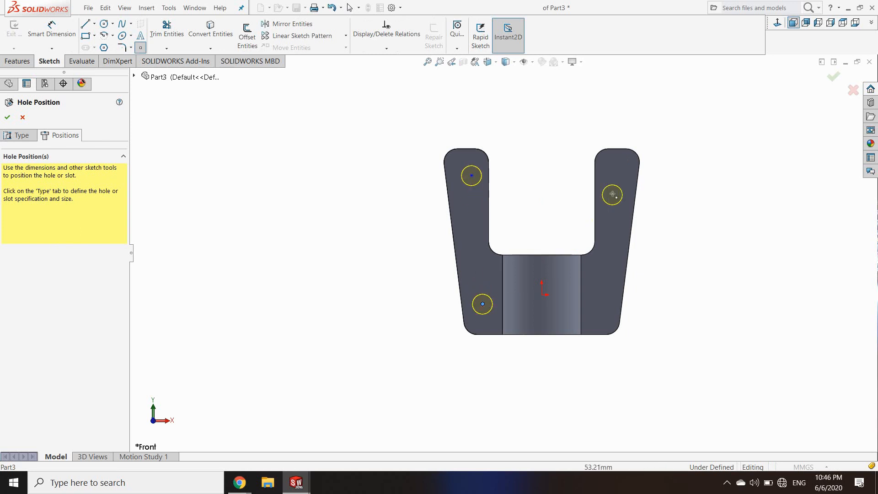
left_click(621, 175)
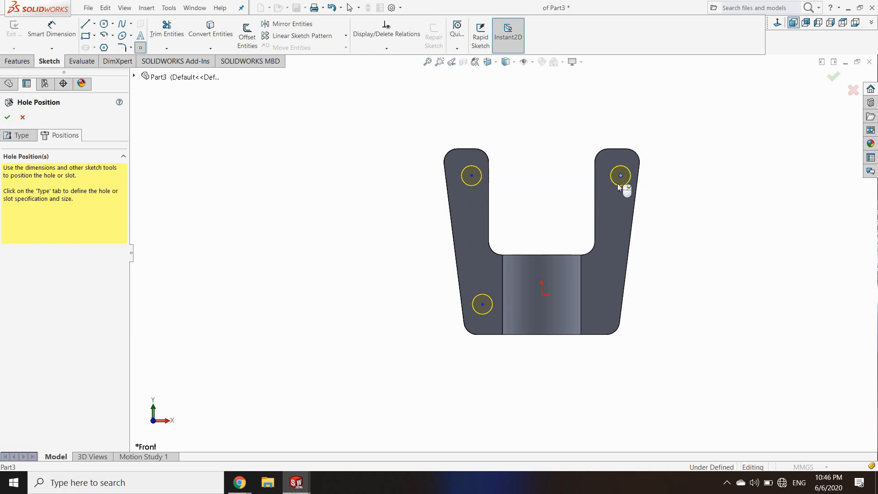
left_click(606, 304)
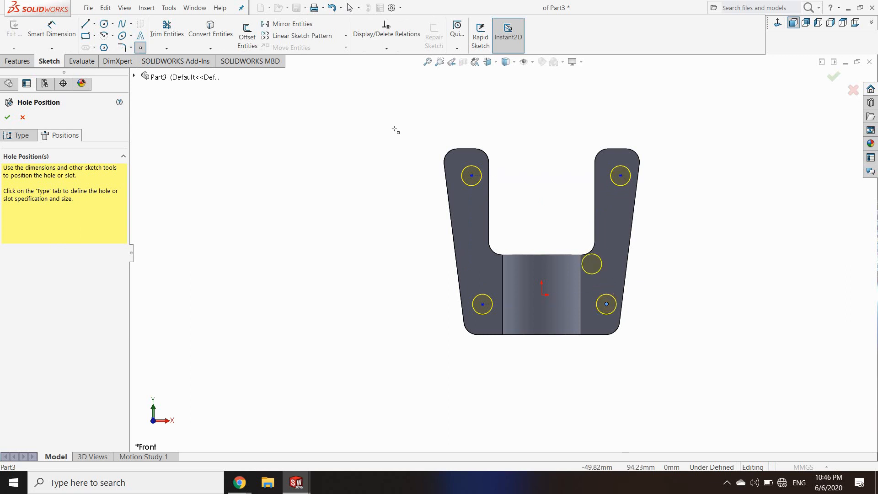
Dimension the left arm's upper hole centre 20 mm below the arm's top edge
left_click(52, 28)
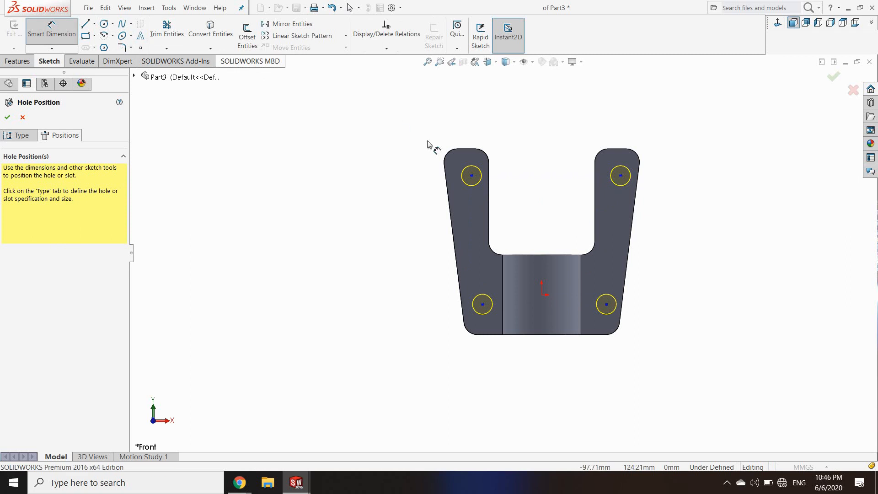
left_click(472, 167)
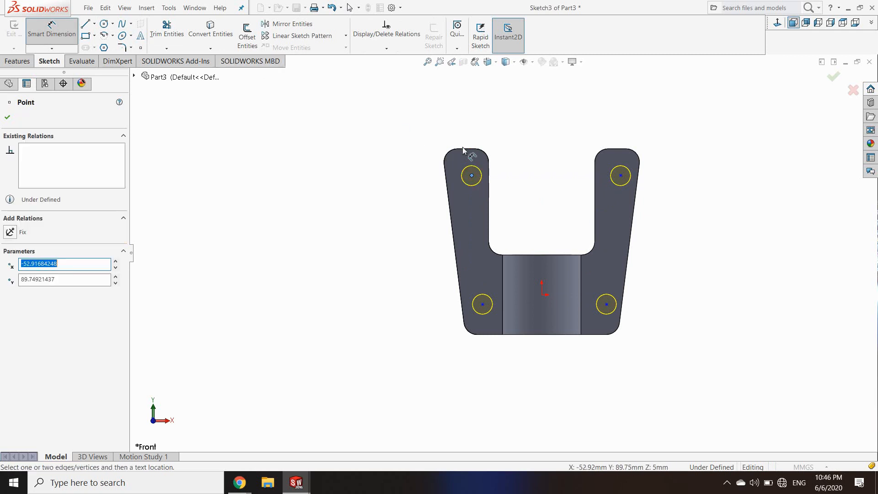
left_click(464, 149)
left_click(366, 158)
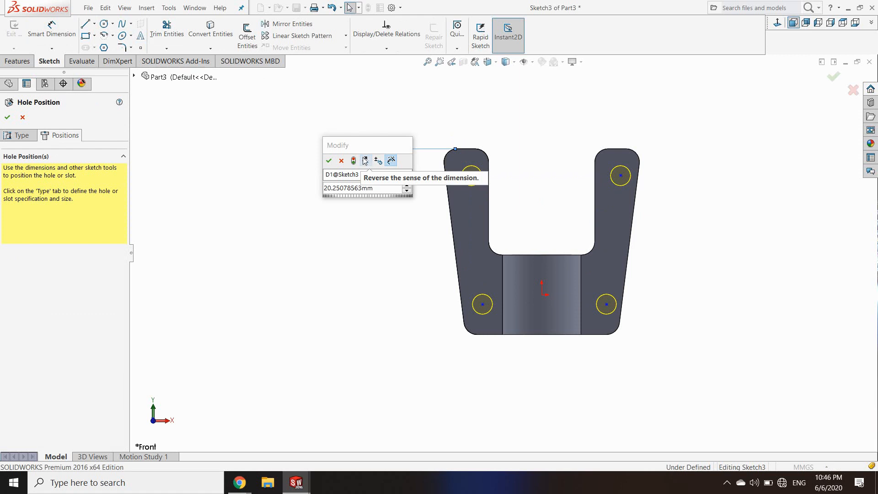
left_click(377, 190)
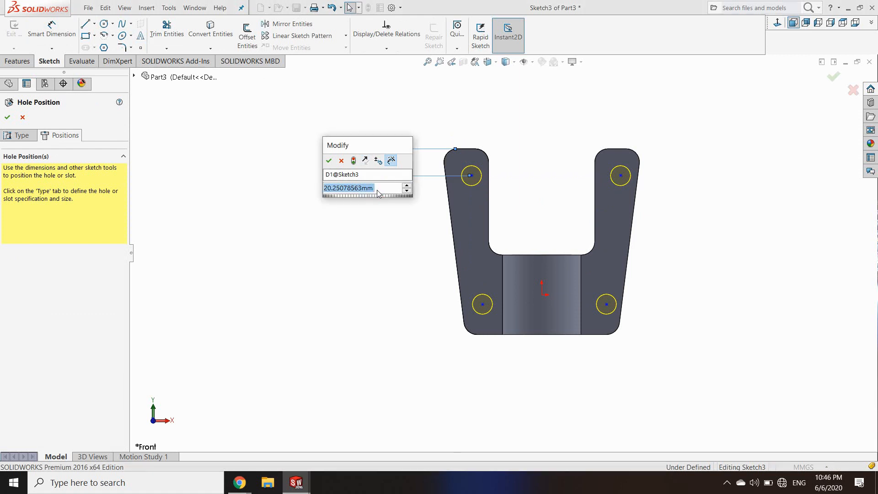
type("20")
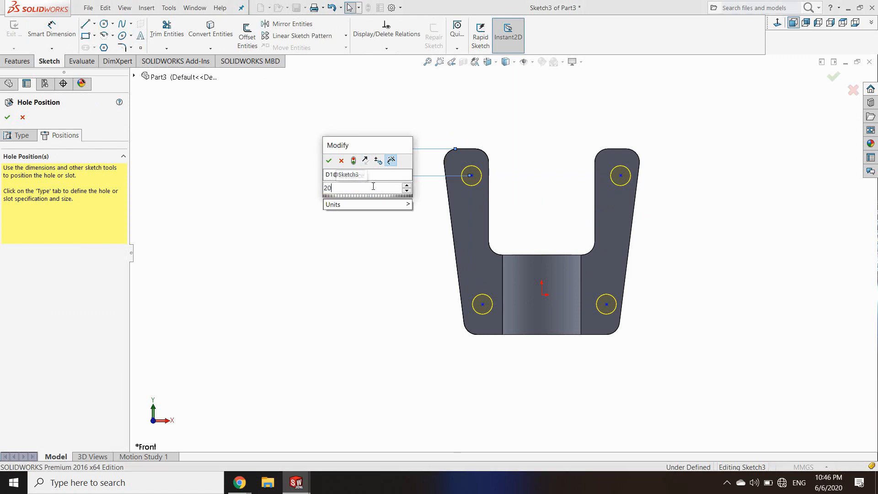
left_click(329, 160)
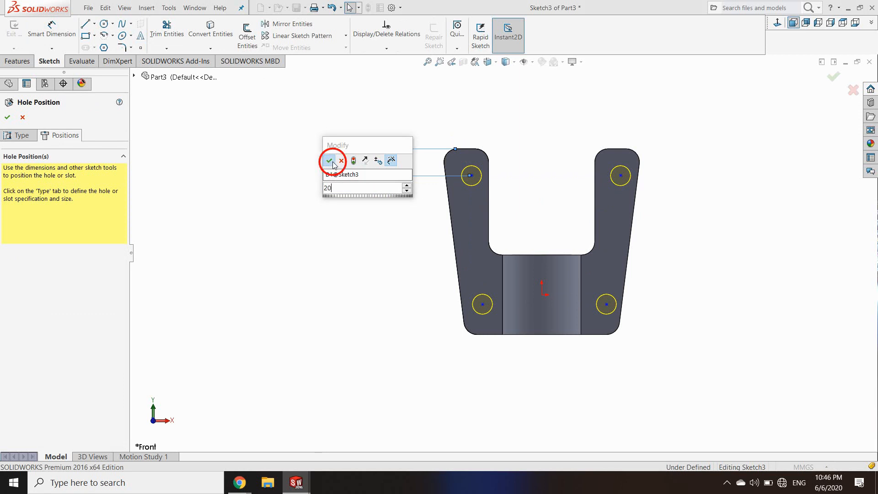
Dimension the left arm's lower hole centre 20 mm above the arm's bottom edge
left_click(483, 304)
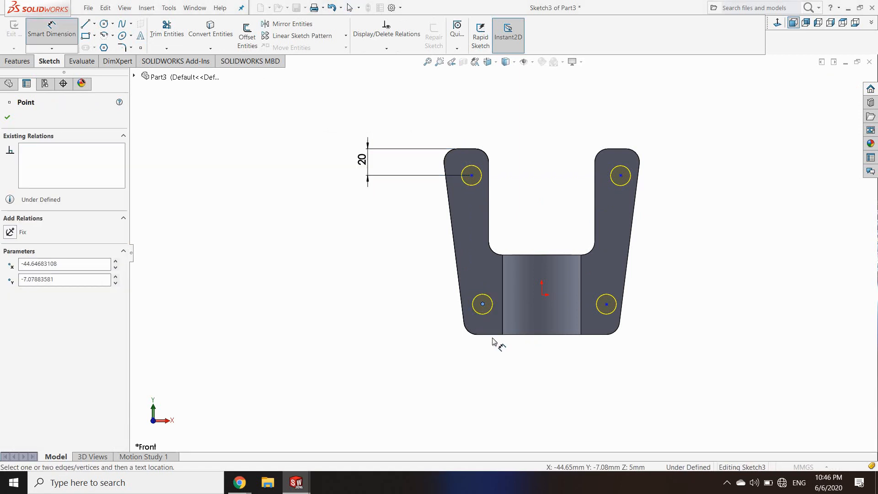
left_click(489, 336)
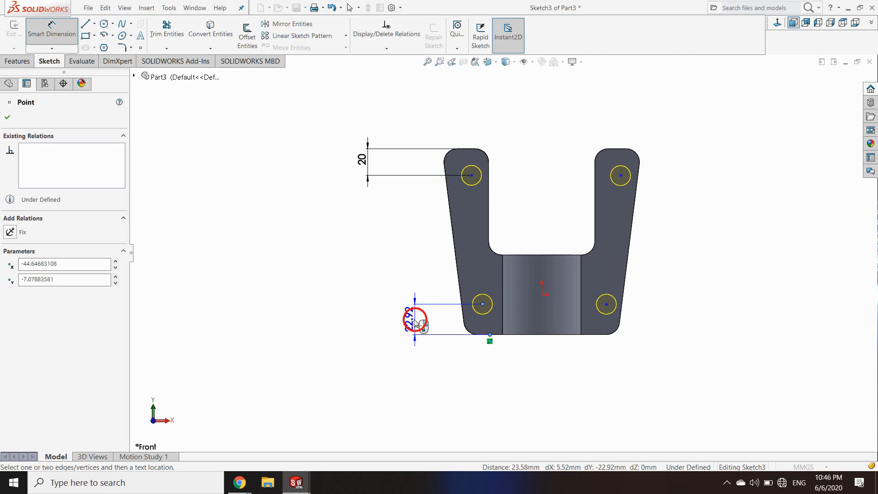
left_click(412, 320)
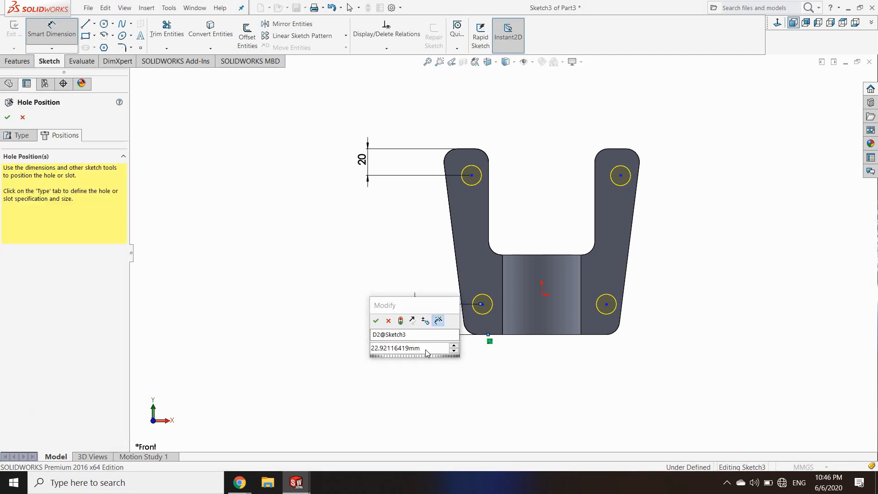
type("20")
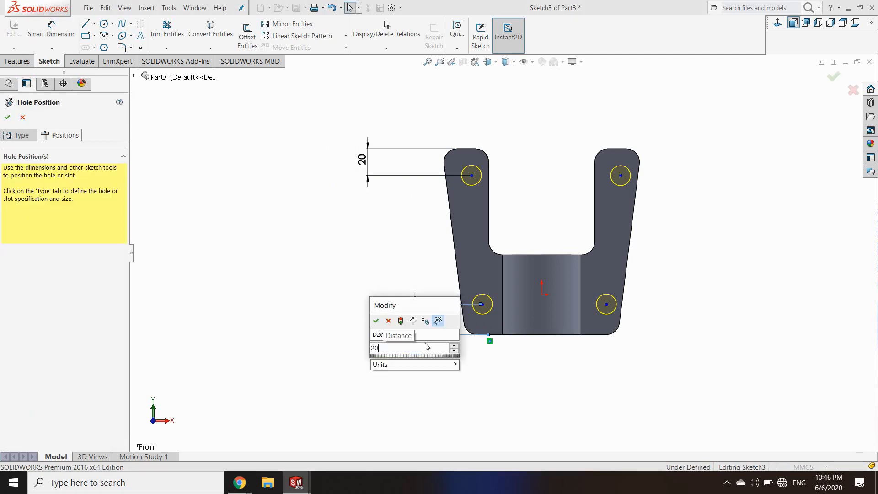
left_click(376, 321)
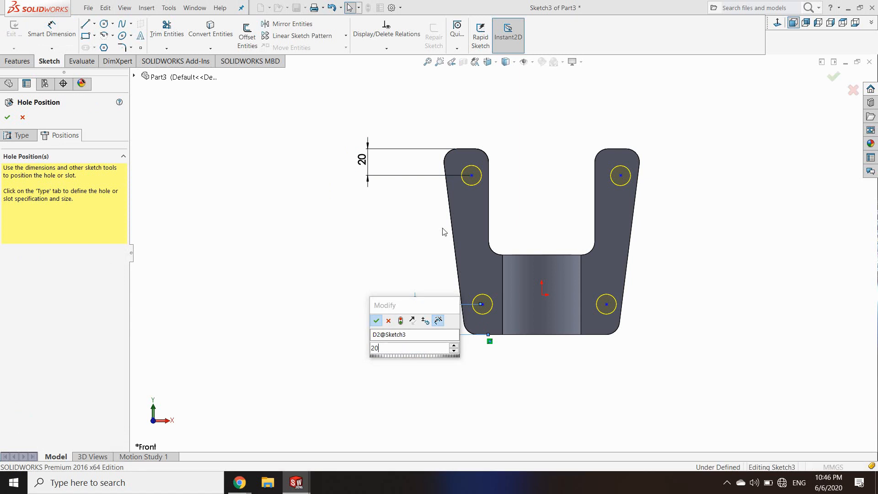
Dimension the left arm's upper hole centre 15 mm from the arm's vertical inner edge
left_click(471, 175)
left_click(503, 163)
type("15")
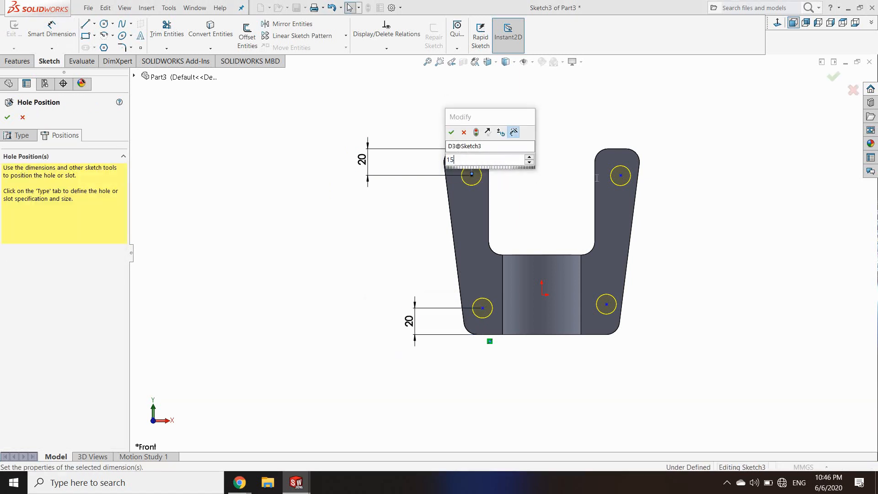
key("Return")
Dimension the right arm's upper hole centre 15 mm from the arm's vertical inner edge
left_click(621, 175)
left_click(594, 189)
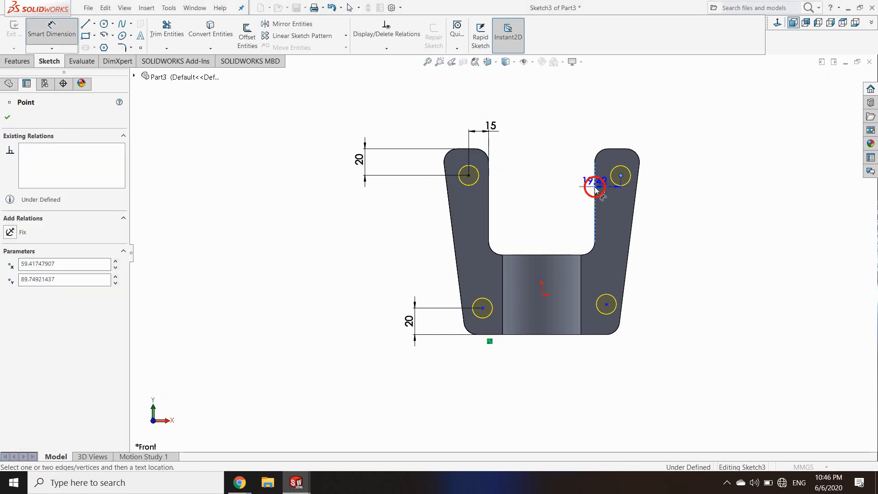
left_click(604, 130)
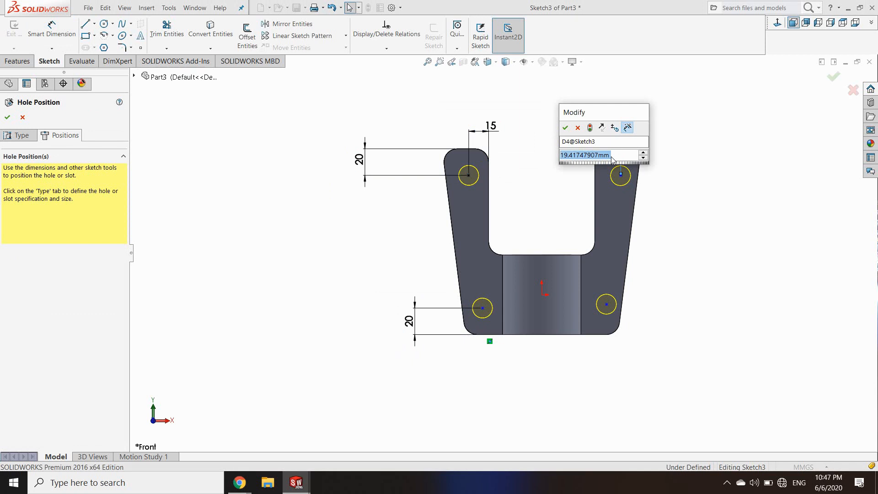
type("15")
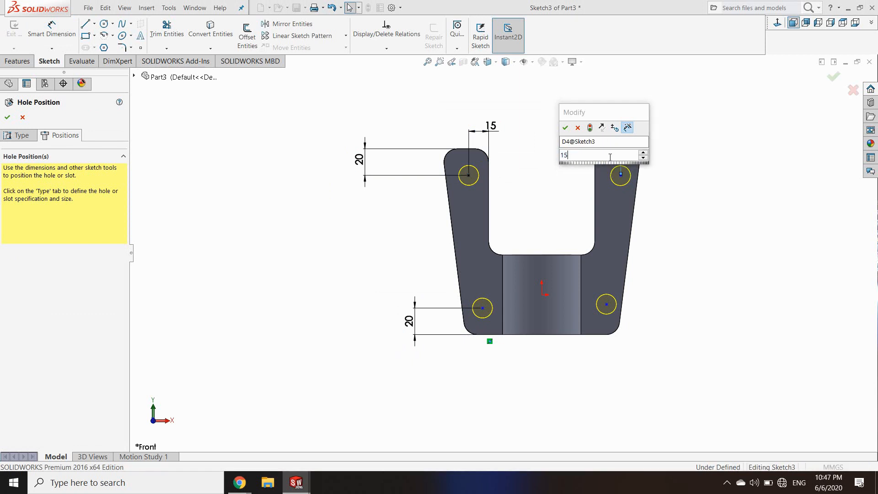
key("Return")
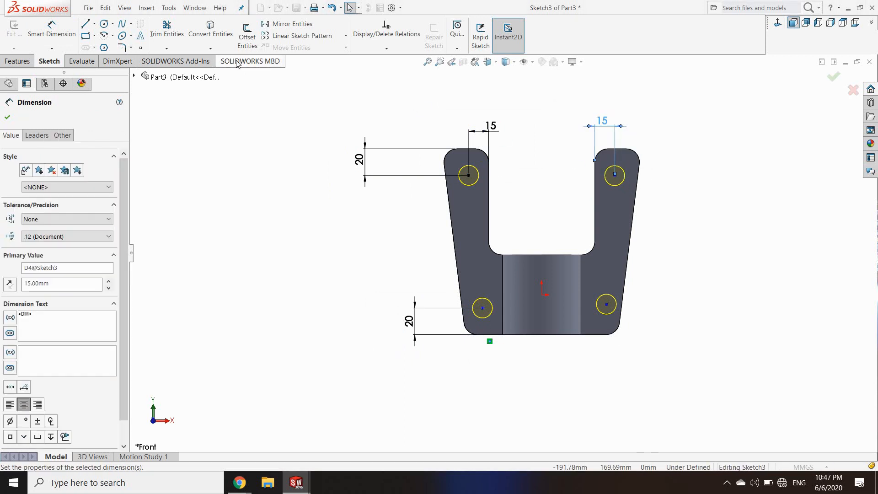
Draw a centerline on each arm connecting its upper hole centre to its lower hole centre
left_click(94, 24)
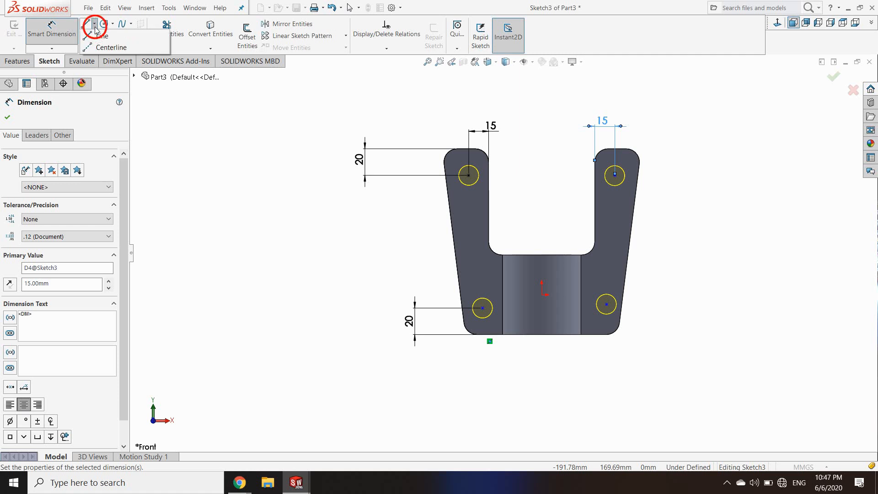
left_click(108, 47)
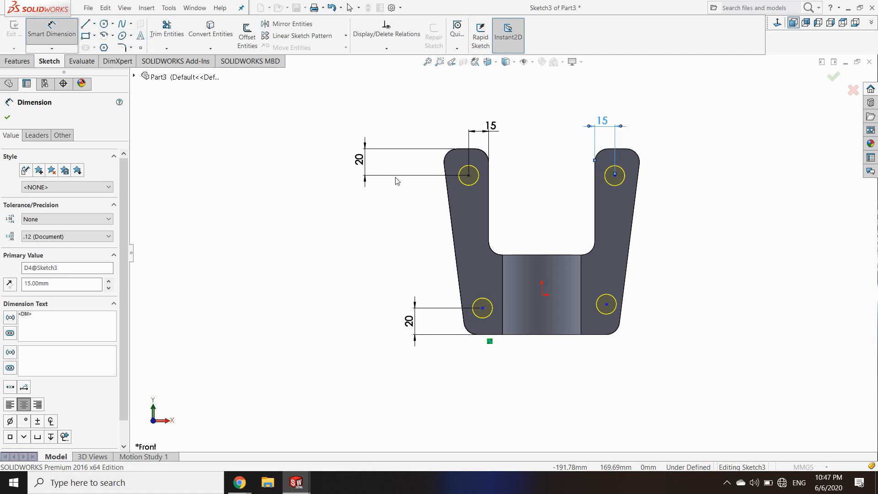
left_click(469, 175)
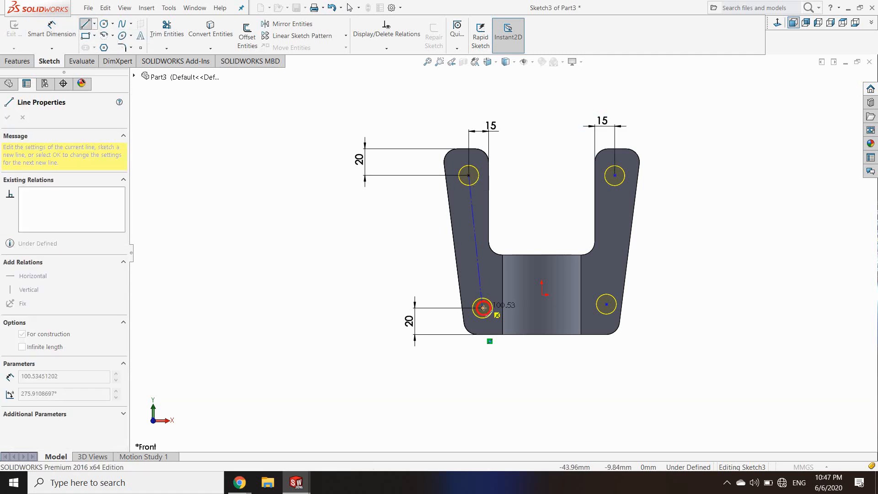
left_click(483, 307)
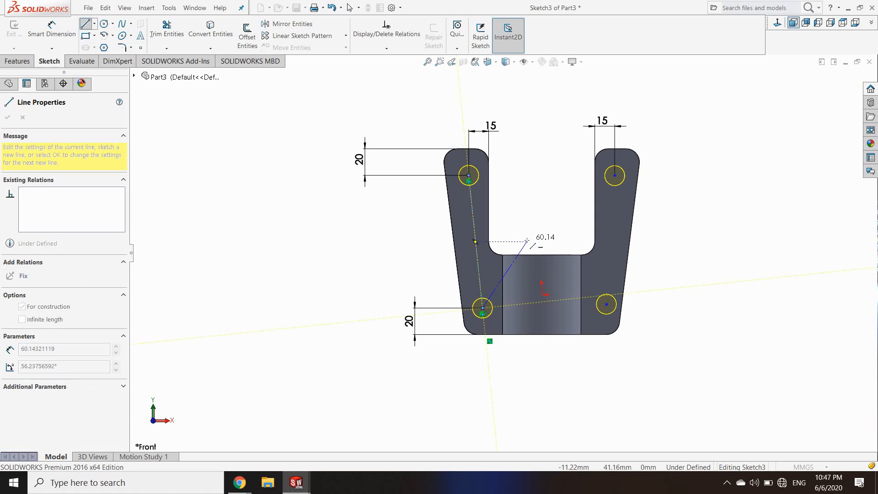
key("Escape")
left_click(614, 175)
left_click(606, 304)
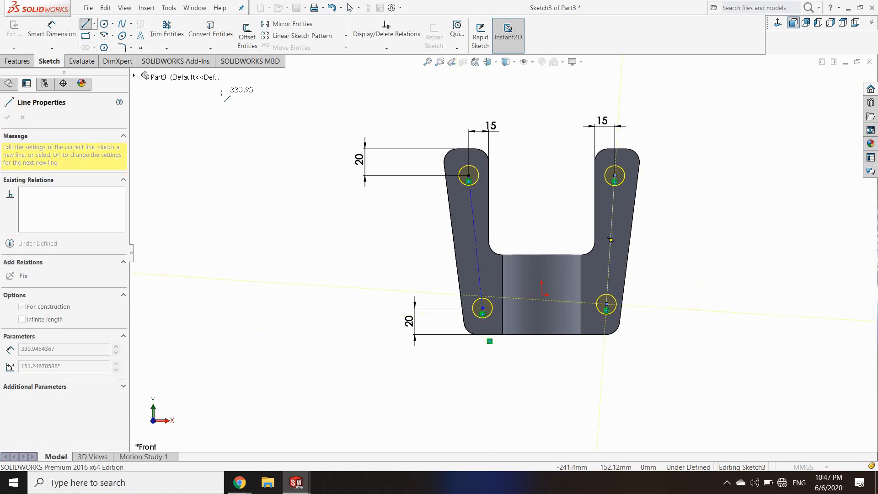
key("Escape")
key("Escape")
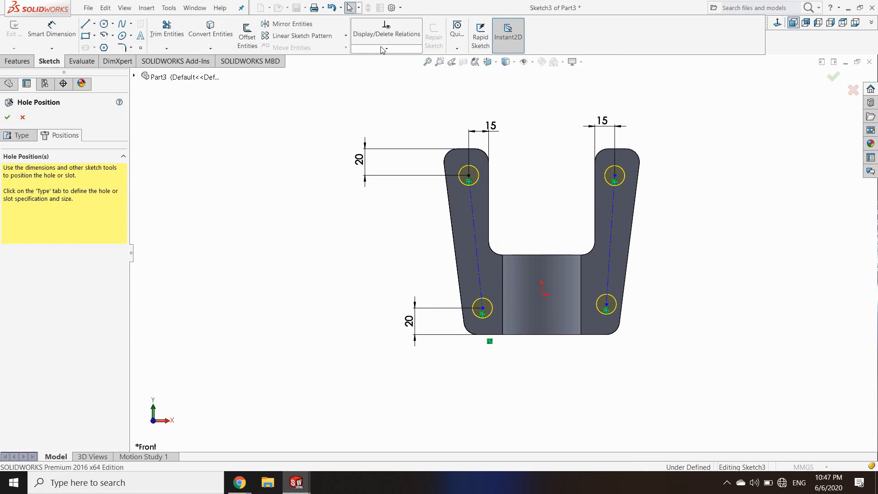
Add Horizontal relations between the two upper hole centres and between the two lower hole centres
left_click(383, 48)
left_click(383, 72)
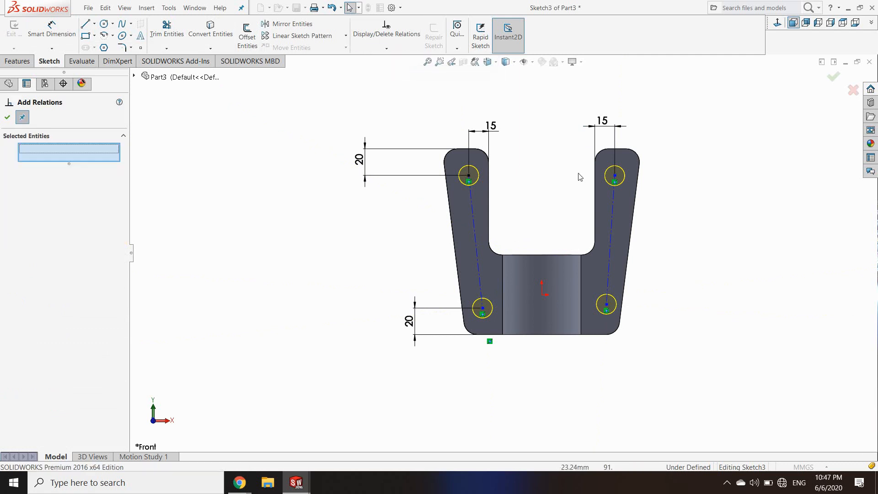
left_click(615, 176)
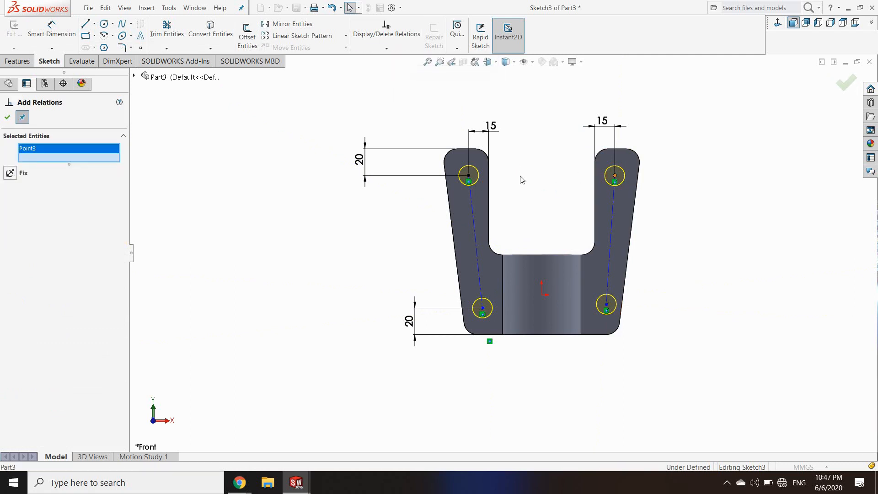
left_click(469, 176)
left_click(11, 284)
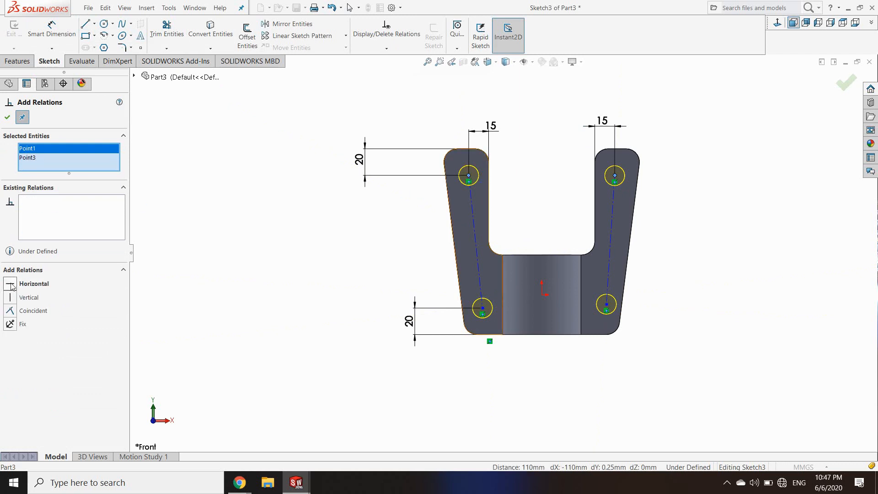
left_click(482, 308)
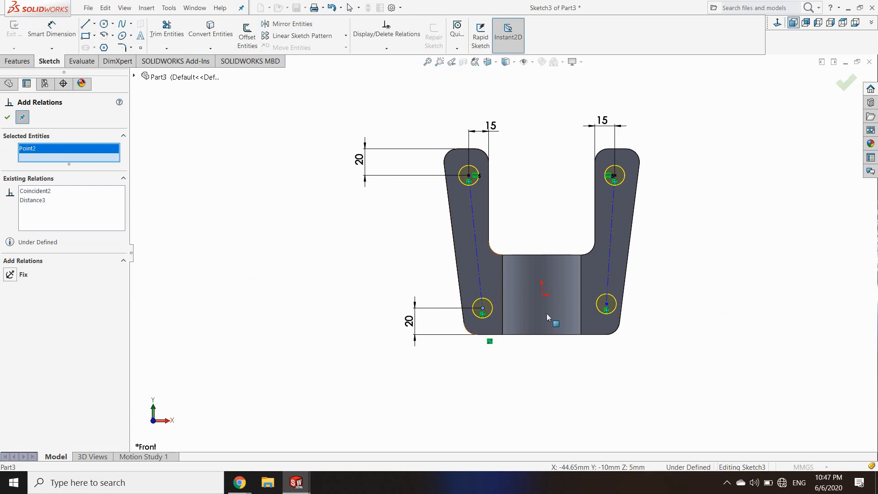
left_click(607, 304)
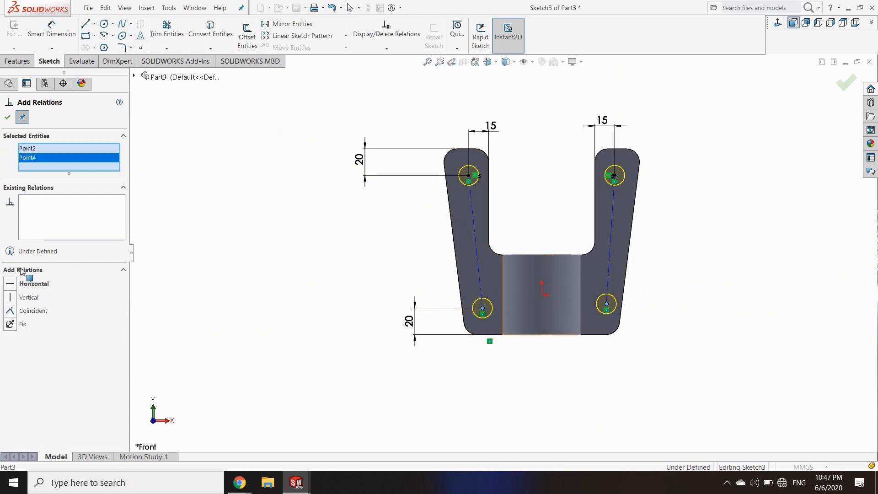
left_click(17, 284)
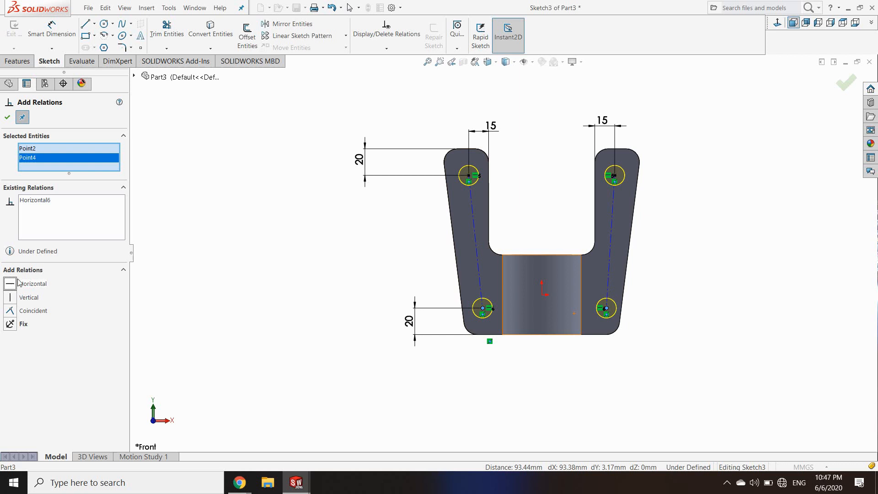
Make the left arm's centerline parallel to the arm's slanted outer edge
left_click(473, 237)
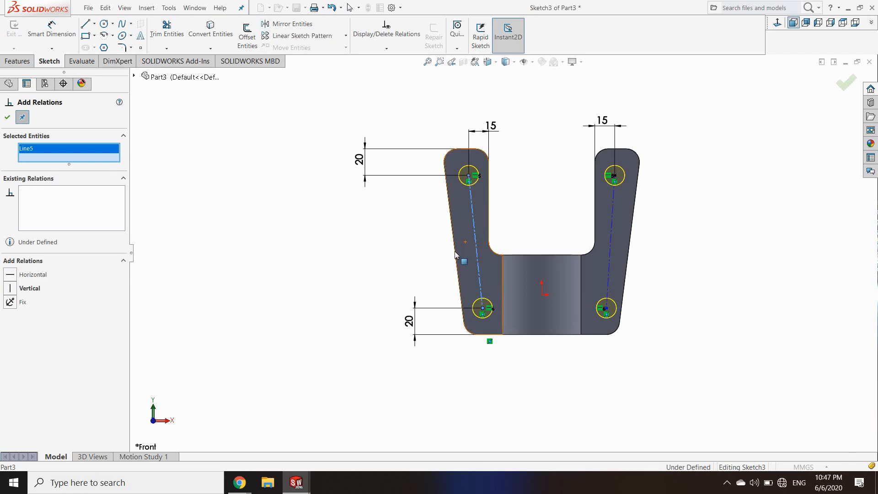
left_click(457, 254)
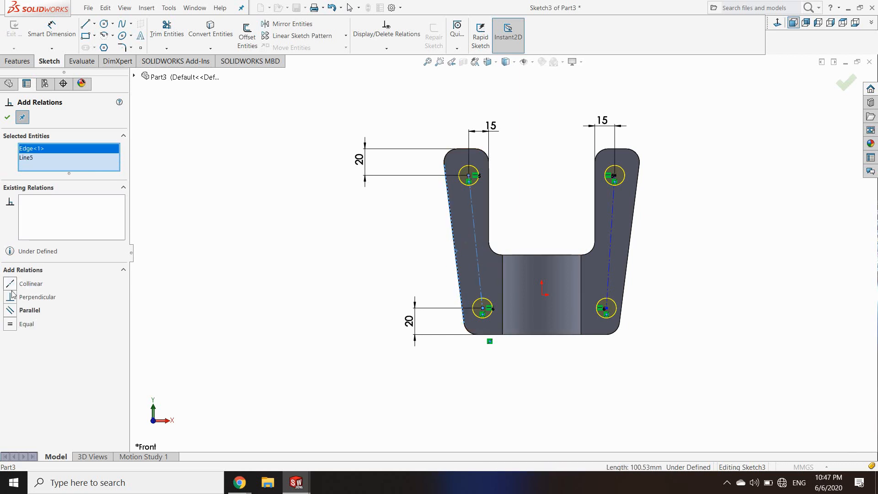
left_click(11, 309)
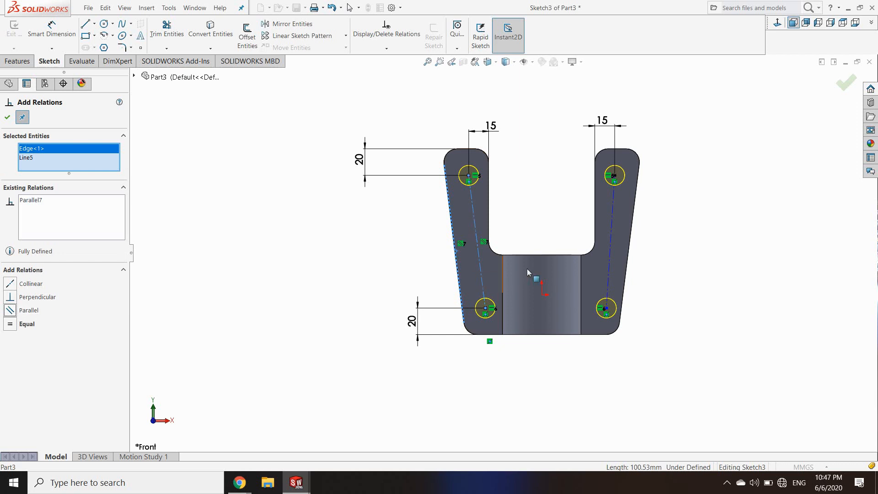
Make the right arm's centerline parallel to the arm's slanted outer edge and finish the four-hole feature
left_click(610, 256)
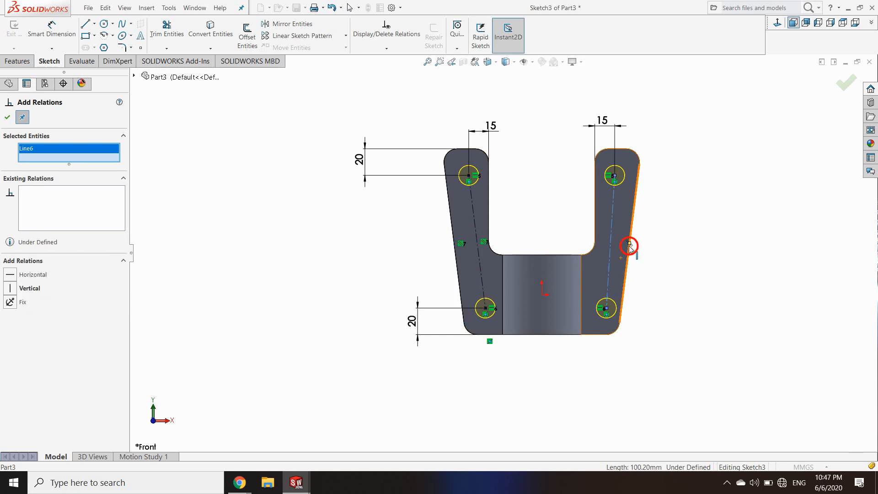
left_click(629, 246)
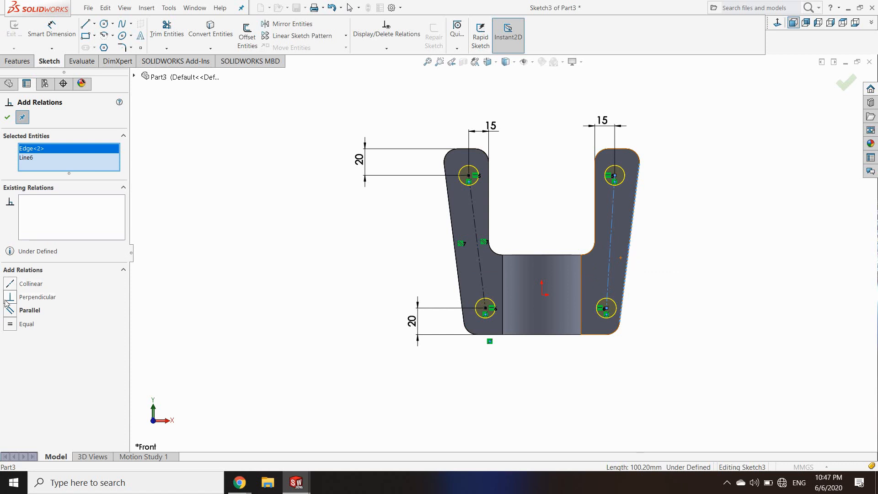
left_click(13, 310)
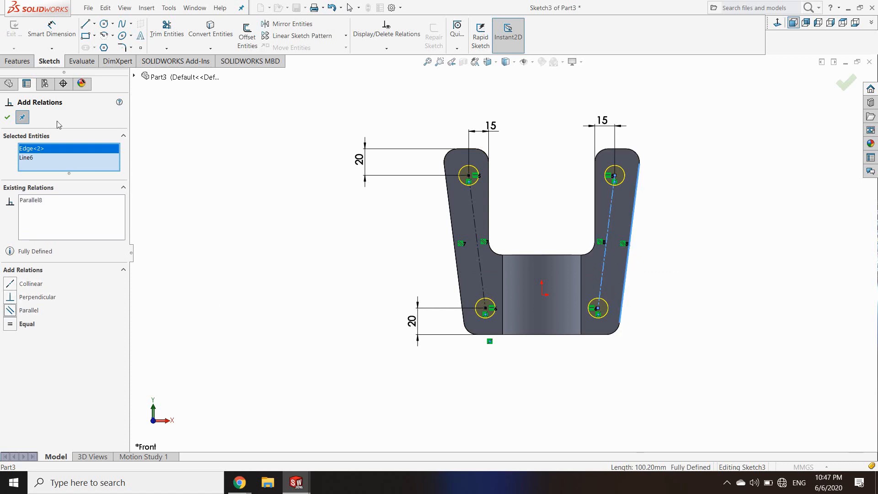
left_click(5, 118)
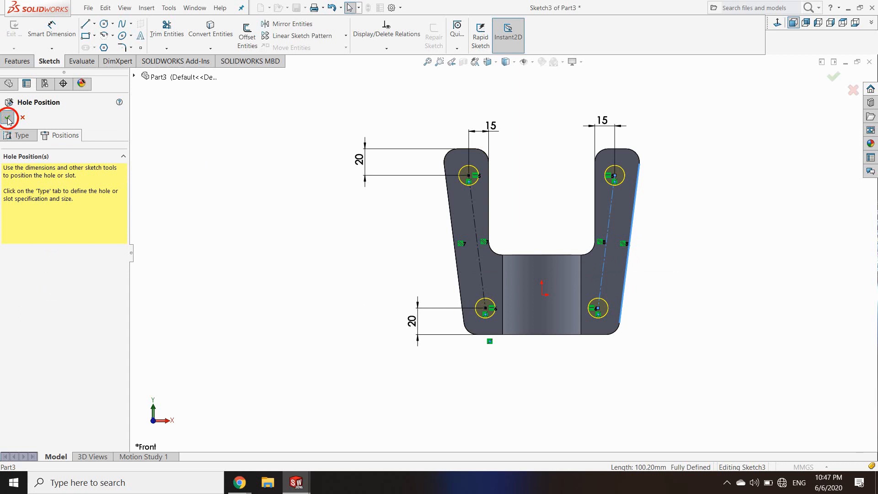
left_click(7, 117)
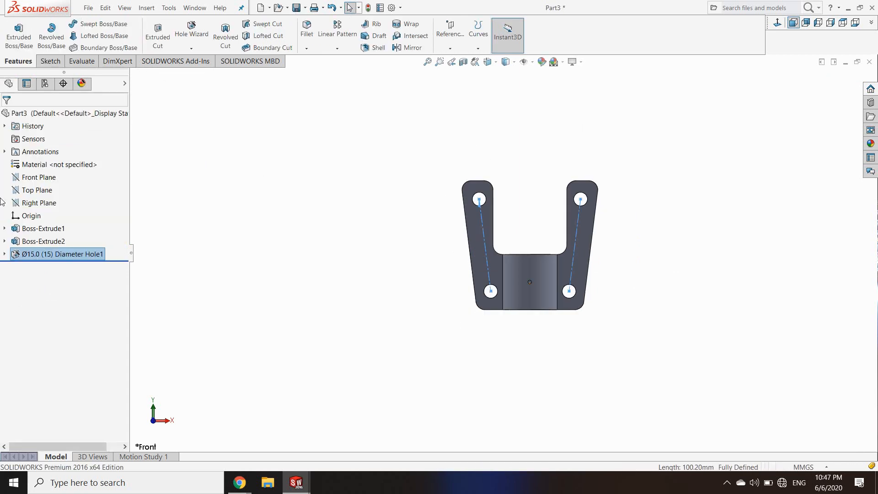
Assign the material 1.0503 (C45) from the DIN Steel (Unalloyed) category to the part
right_click(53, 165)
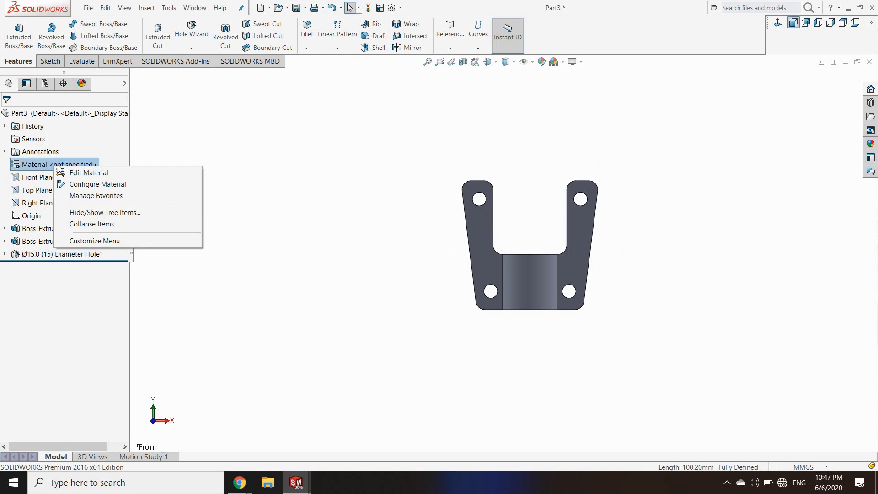
left_click(92, 173)
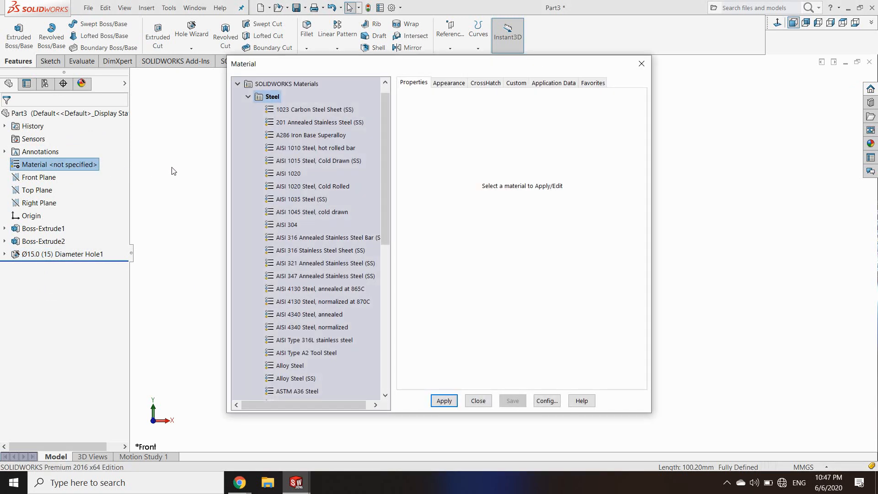
left_click(238, 84)
left_click(238, 84)
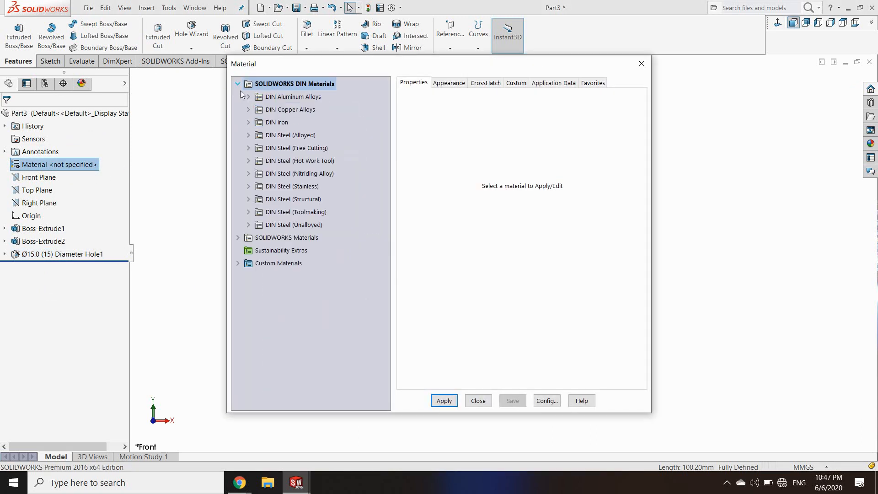
left_click(249, 224)
left_click(295, 161)
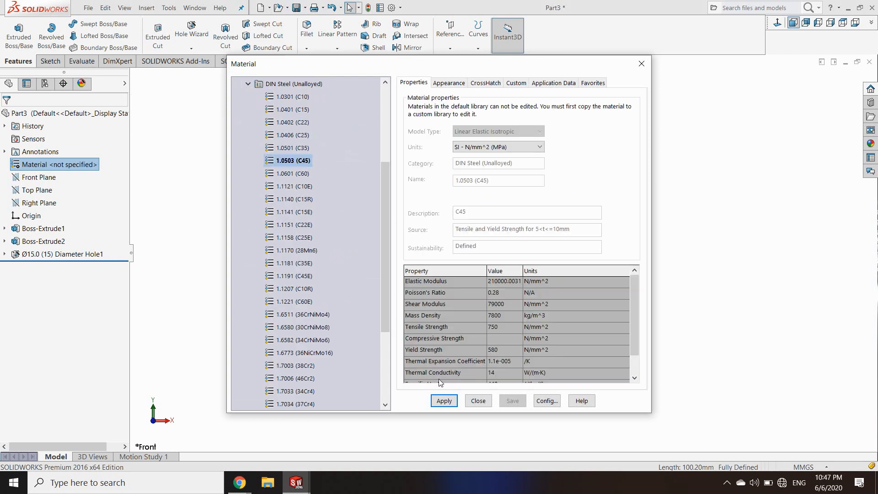
left_click(444, 400)
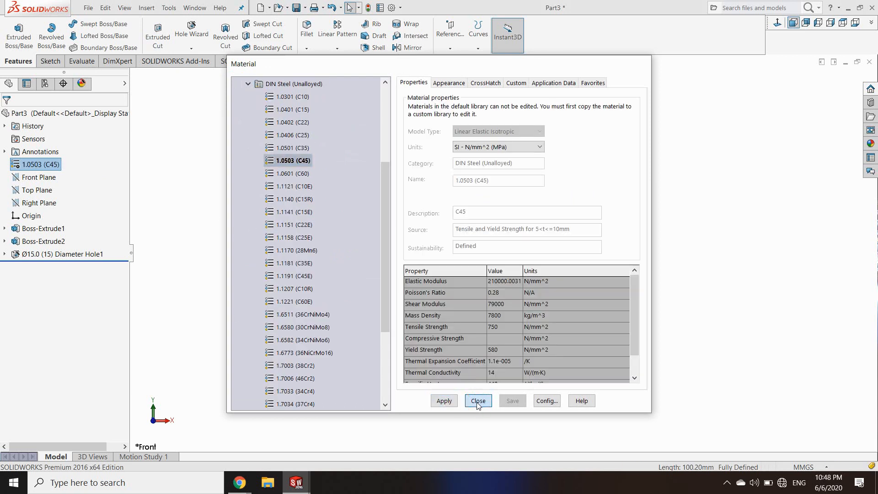
left_click(478, 400)
left_click(337, 223)
scroll(337, 223, "up", 2)
scroll(441, 254, "down", 2)
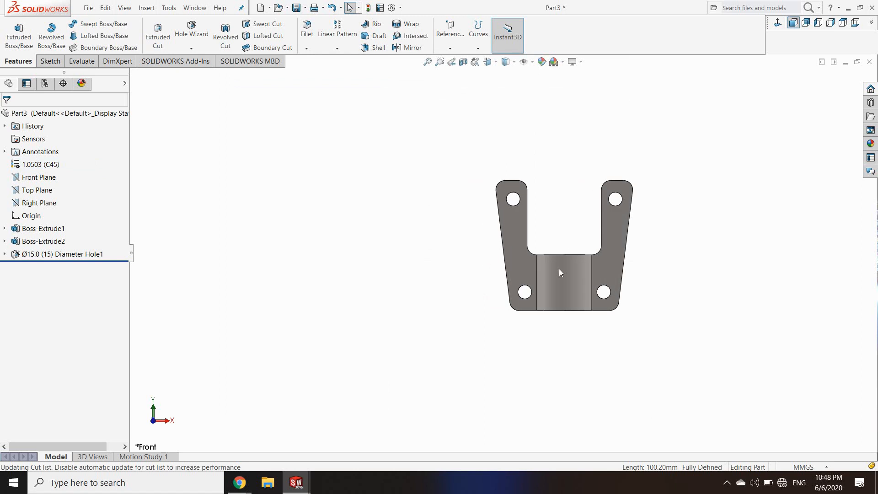